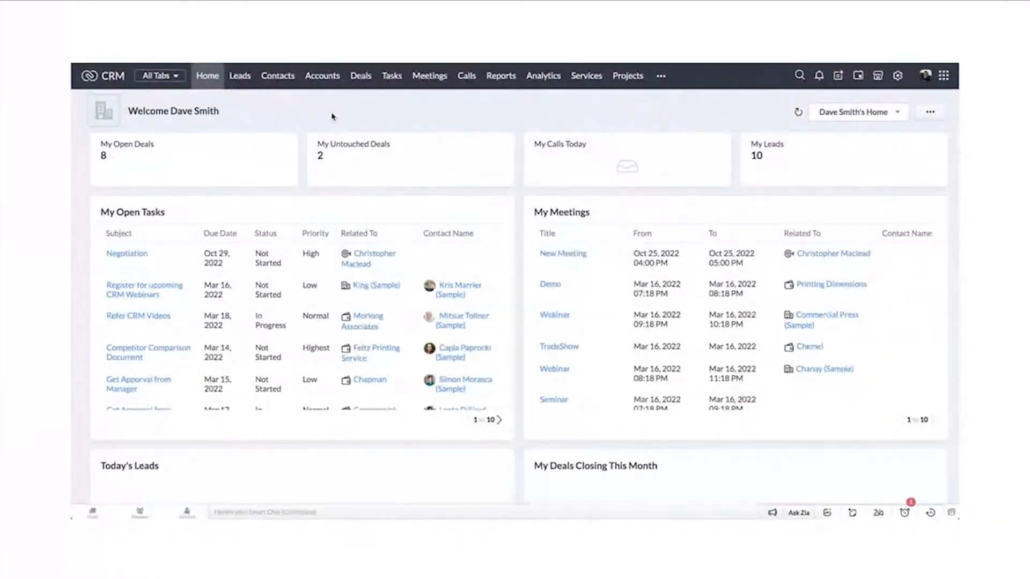
# Step: Open the lead's Send with Zoho Sign form from the Leads module and widen its window
pyautogui.click(244, 79)
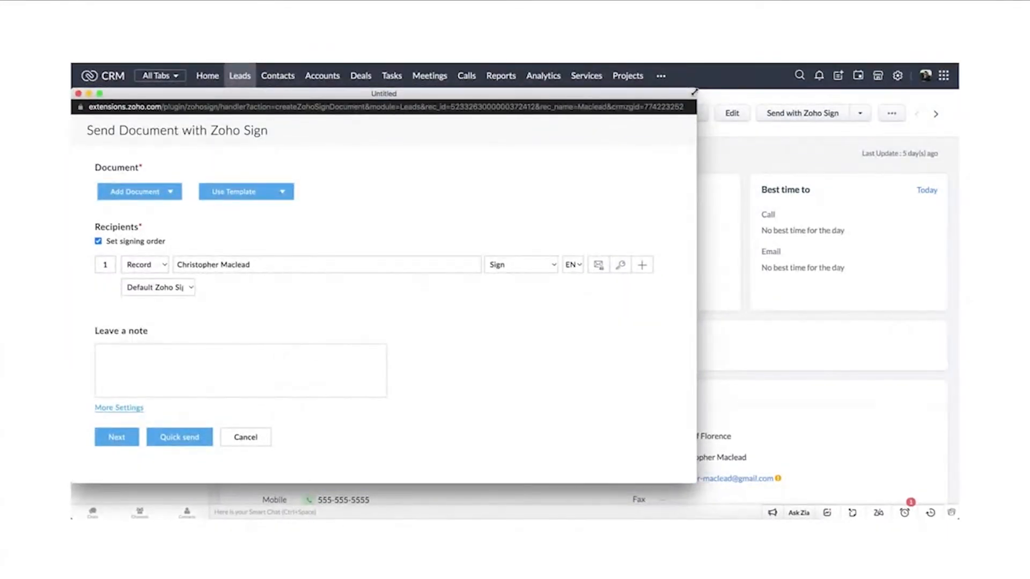
pyautogui.moveTo(694, 93); pyautogui.dragTo(797, 88)
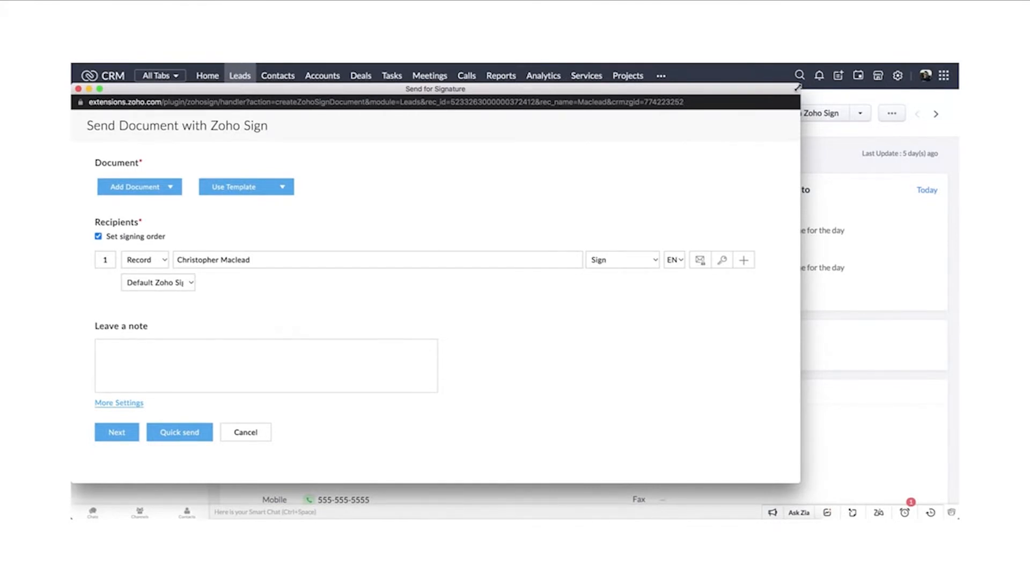
# Step: Attach Lead_Non-Disclosure Agreement.pdf from the desktop as the document to sign
pyautogui.click(170, 187)
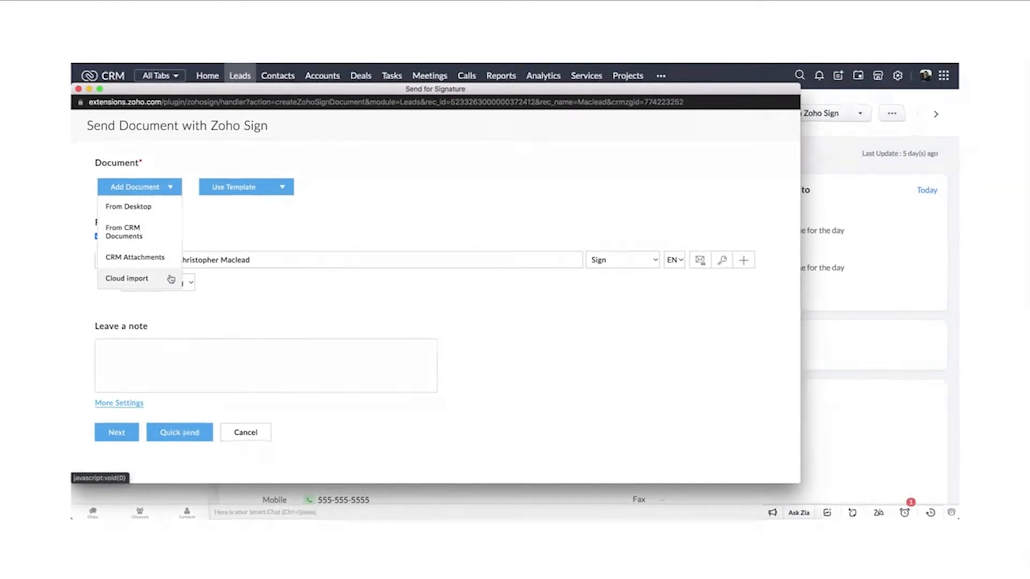
pyautogui.click(163, 211)
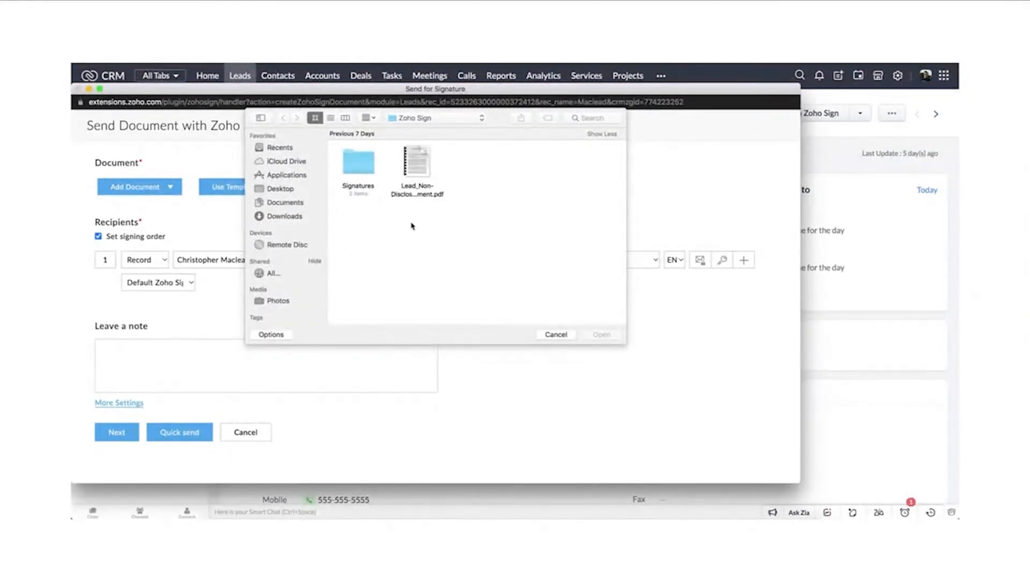
pyautogui.click(421, 161)
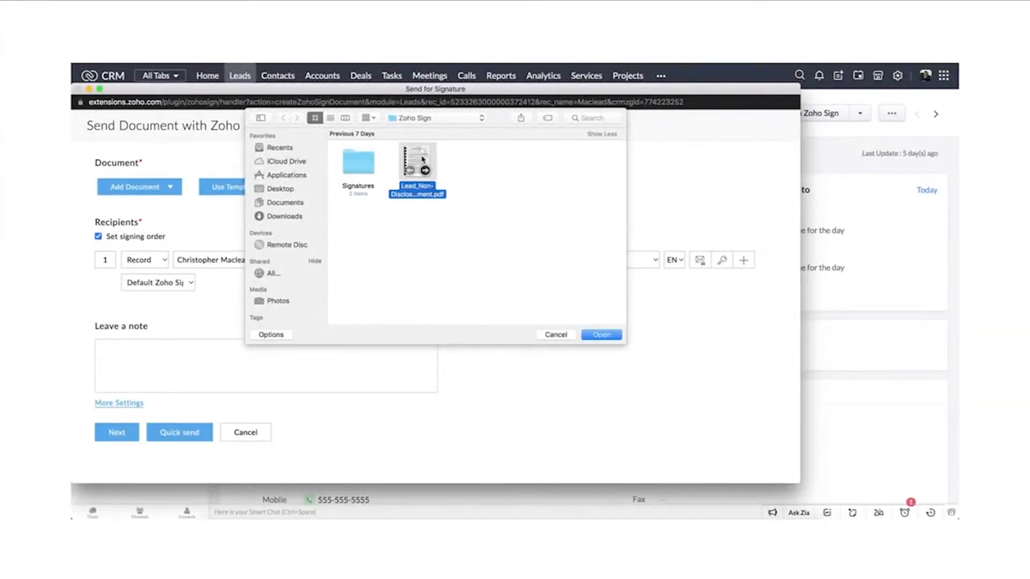
pyautogui.click(611, 335)
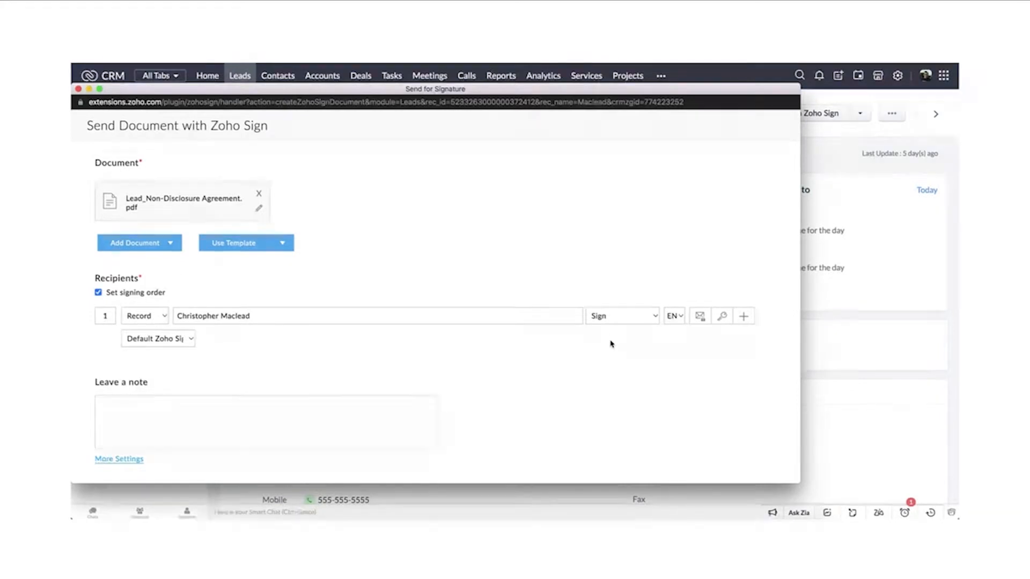
# Step: Examine the signing order option and the first recipient's type, role and language choices
pyautogui.click(98, 293)
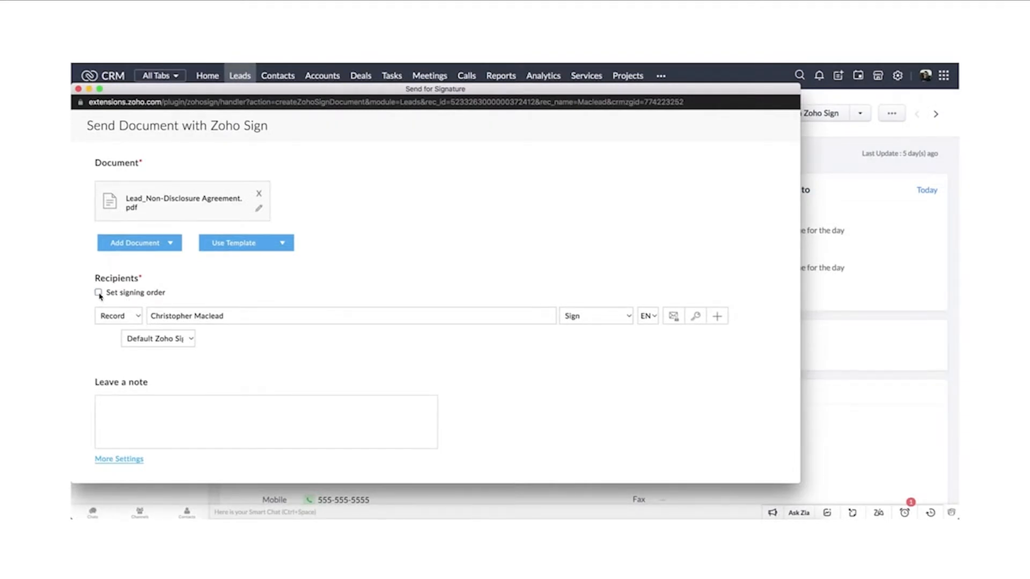
pyautogui.click(98, 294)
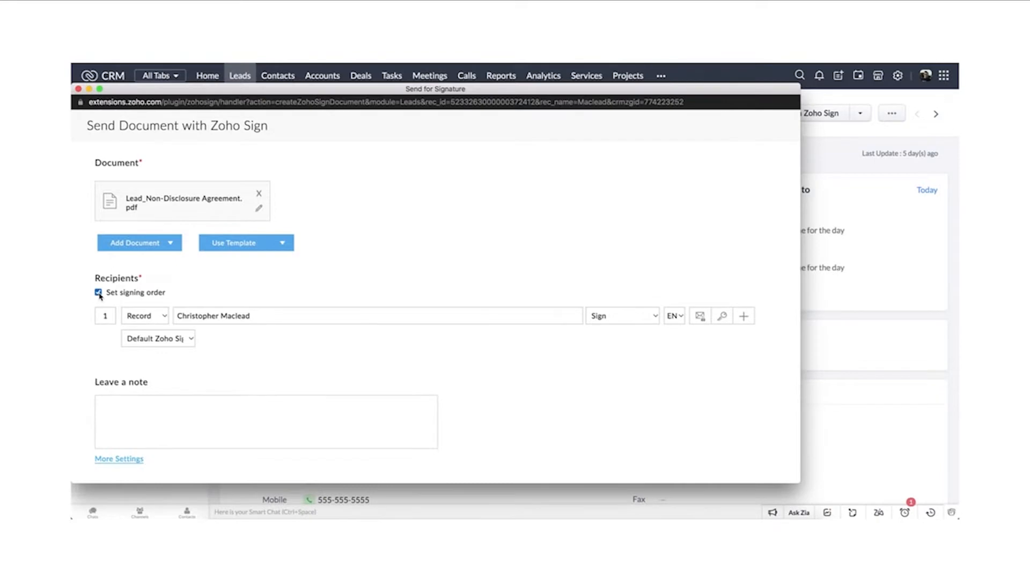
pyautogui.click(165, 316)
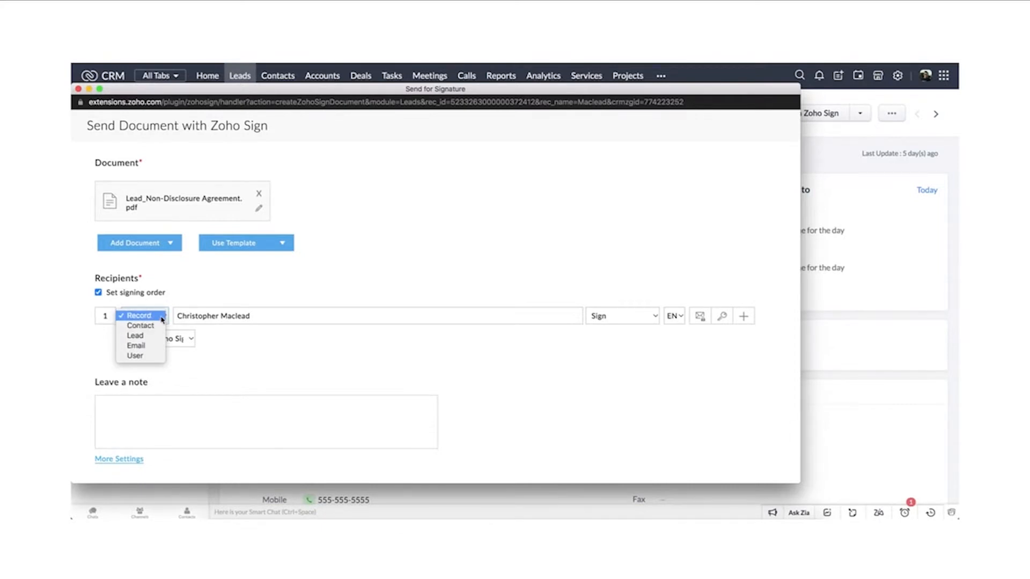
pyautogui.click(162, 321)
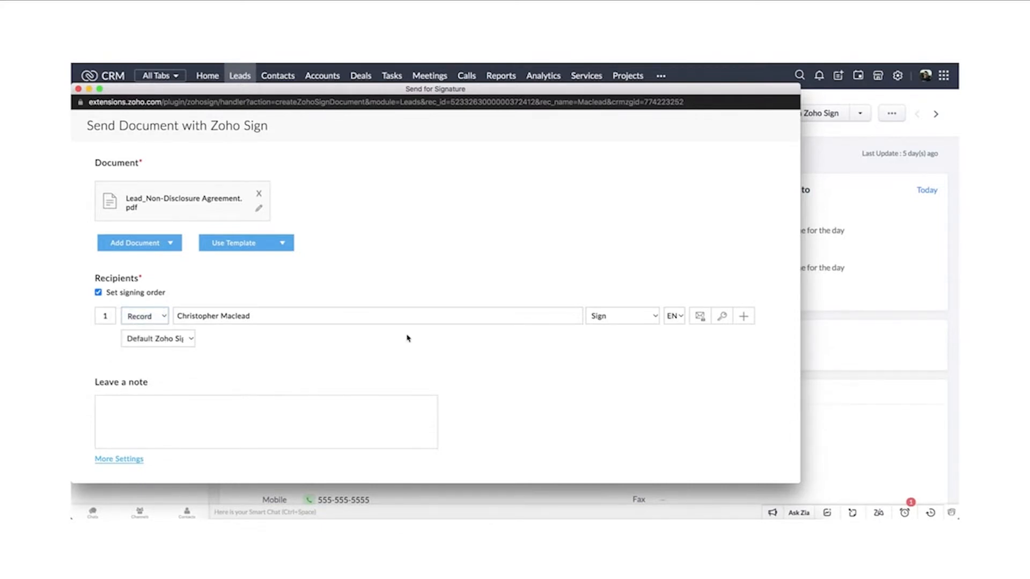
pyautogui.click(655, 317)
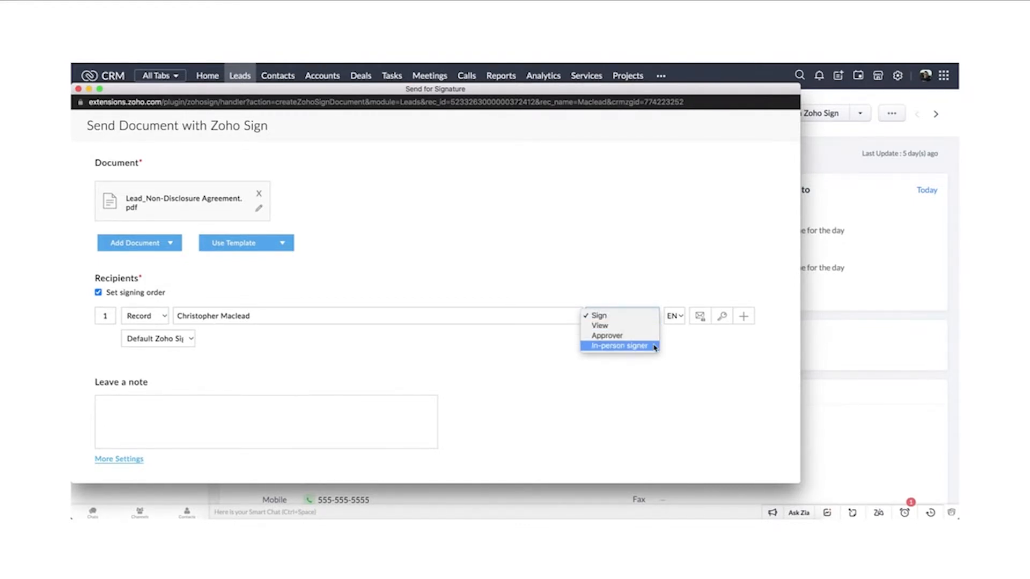
pyautogui.click(673, 343)
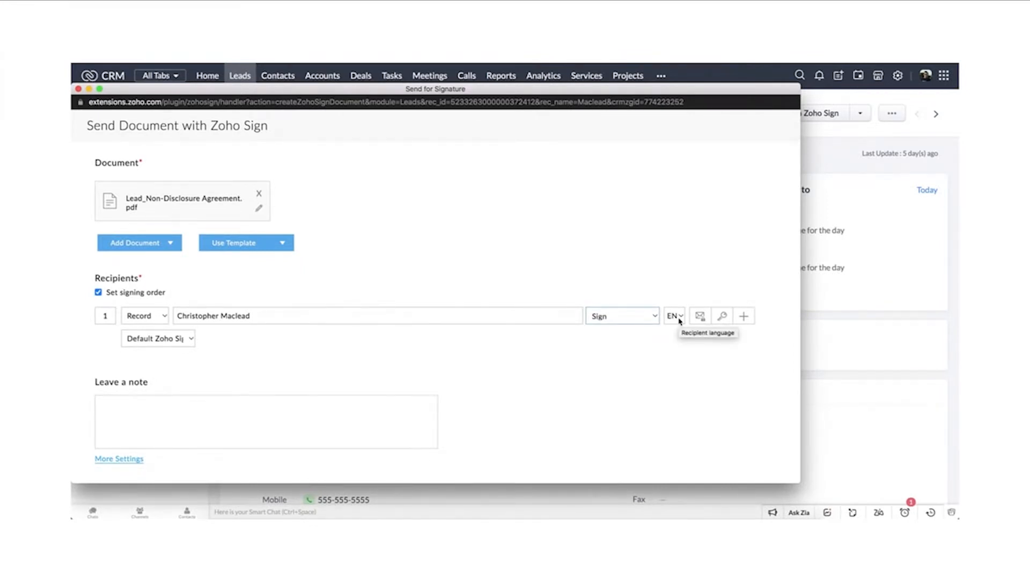
pyautogui.click(679, 321)
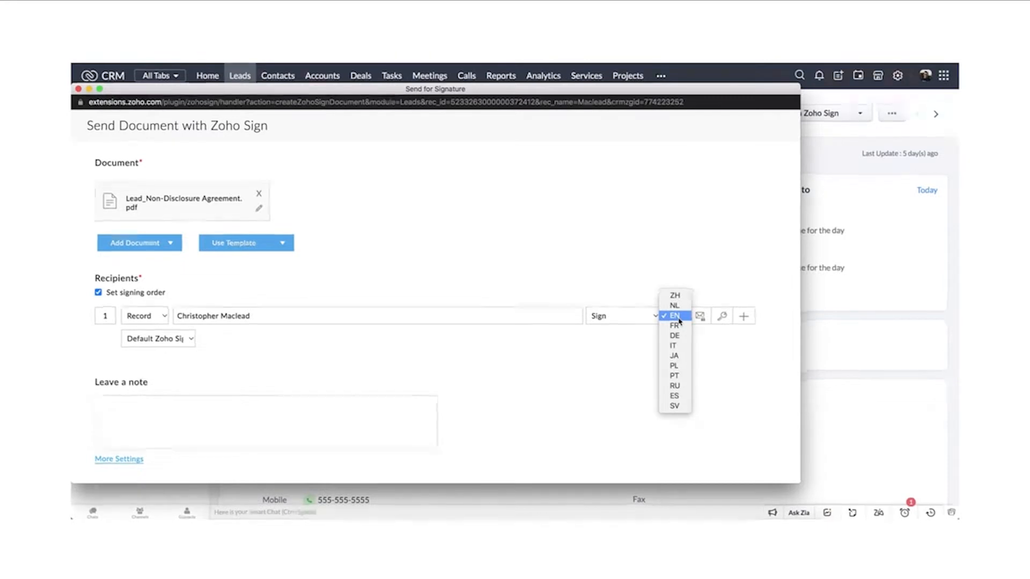
pyautogui.click(678, 320)
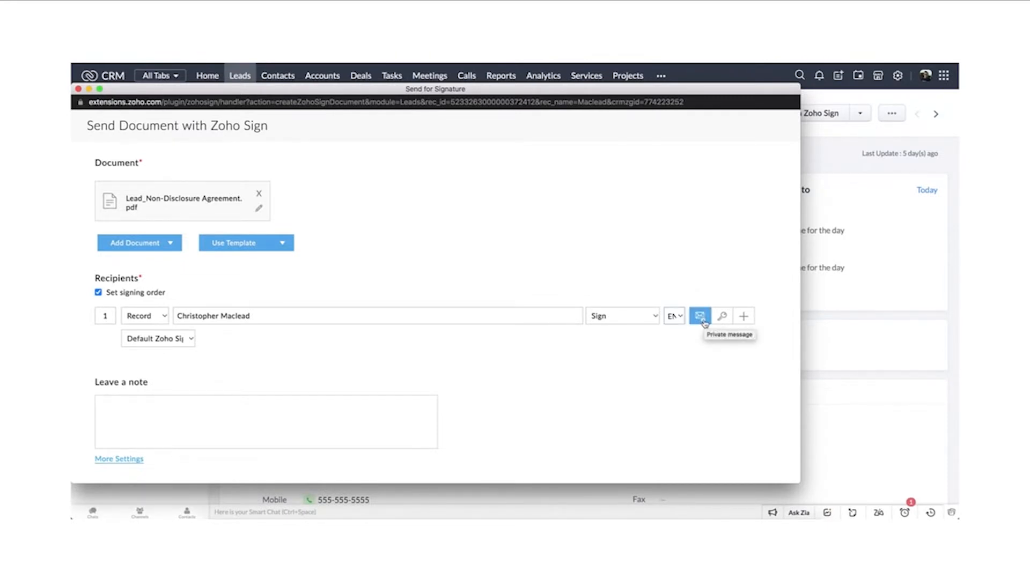
# Step: Create a private note for the first recipient reading "Please sign this document to proceed with the deal"
pyautogui.click(701, 317)
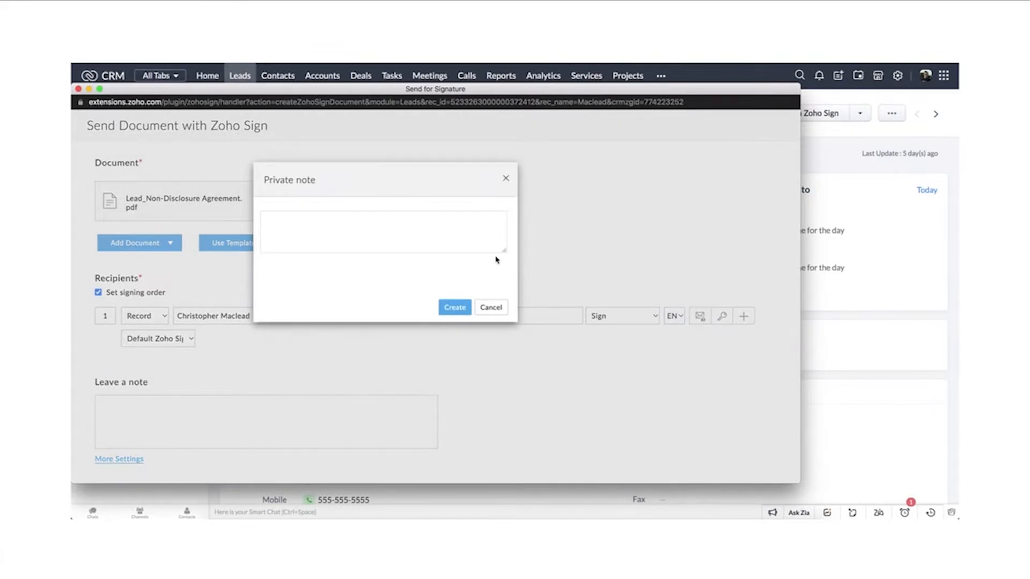
pyautogui.click(470, 239)
pyautogui.write('Please s')
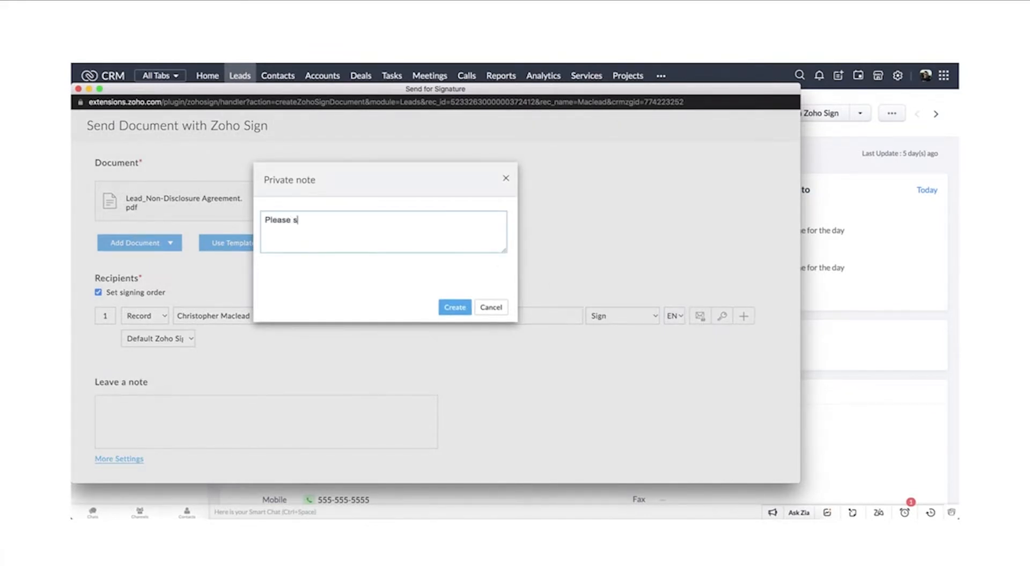
pyautogui.write('ign this document to procee')
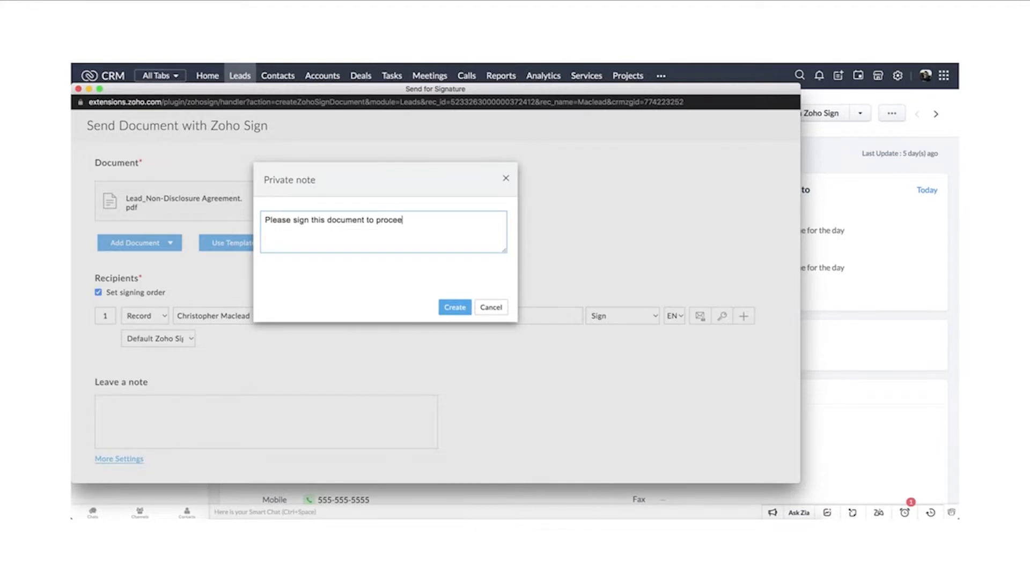
pyautogui.write('d with the dea')
pyautogui.click(455, 307)
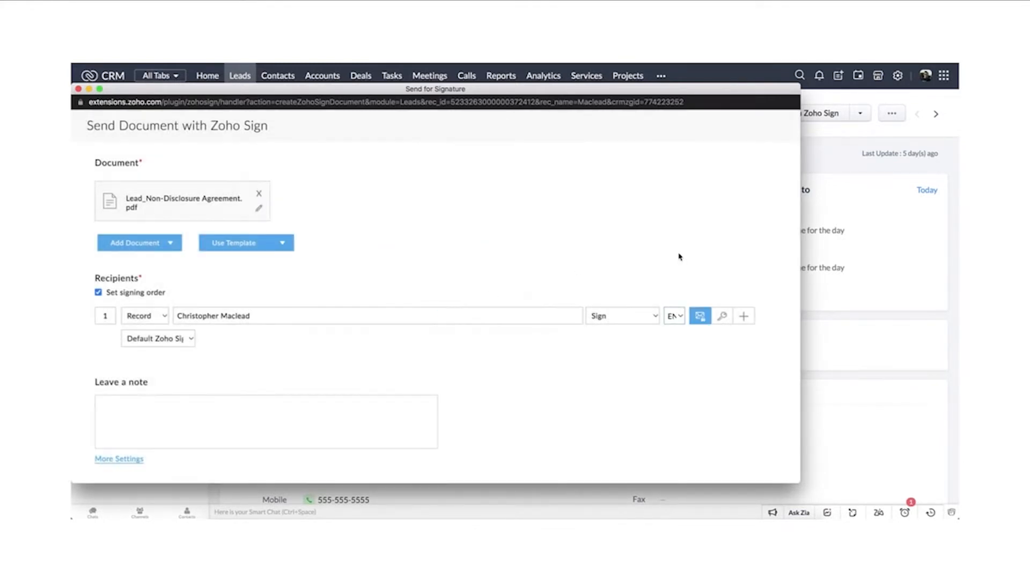
# Step: Examine the verification type setting for the first recipient's authentication code
pyautogui.click(723, 317)
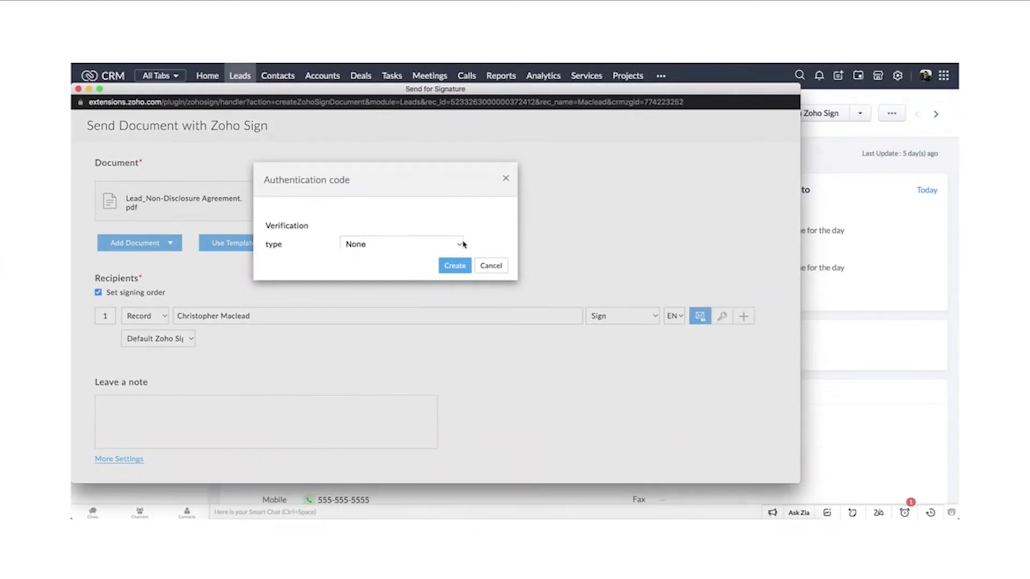
pyautogui.click(462, 244)
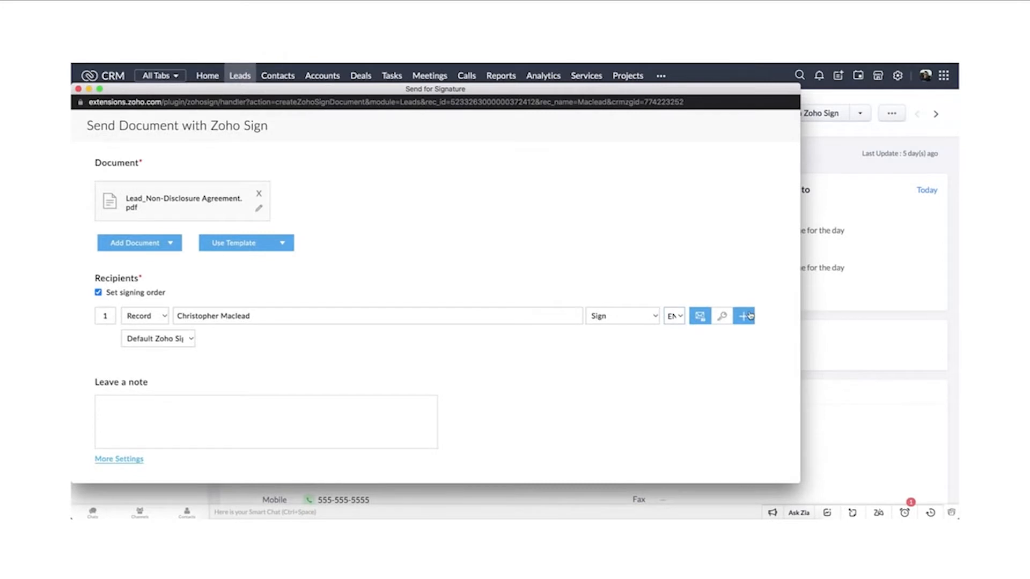
# Step: Check the first recipient's email template choices and add the King (Sample) account's contact as the second signing recipient
pyautogui.click(744, 316)
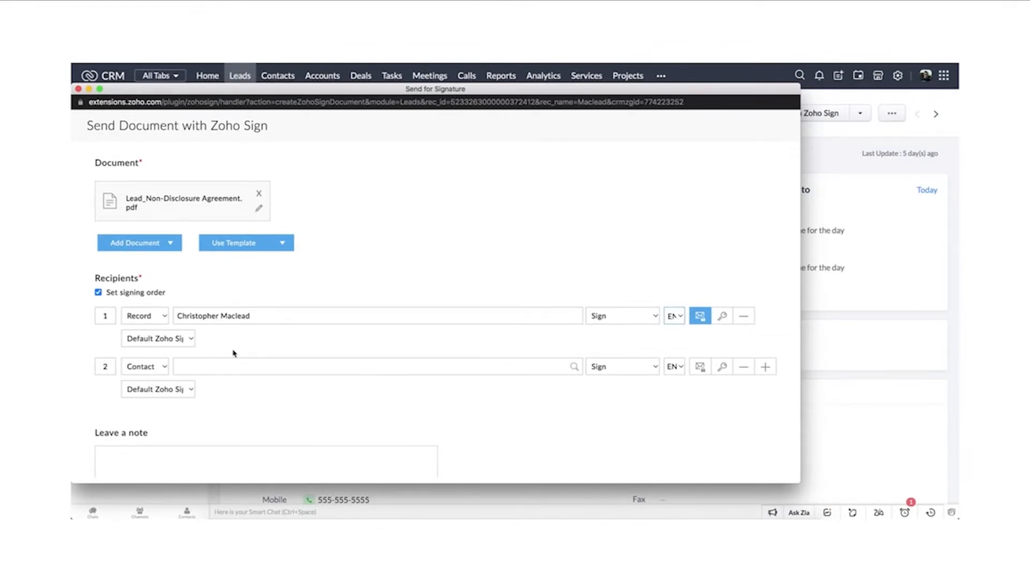
pyautogui.click(191, 338)
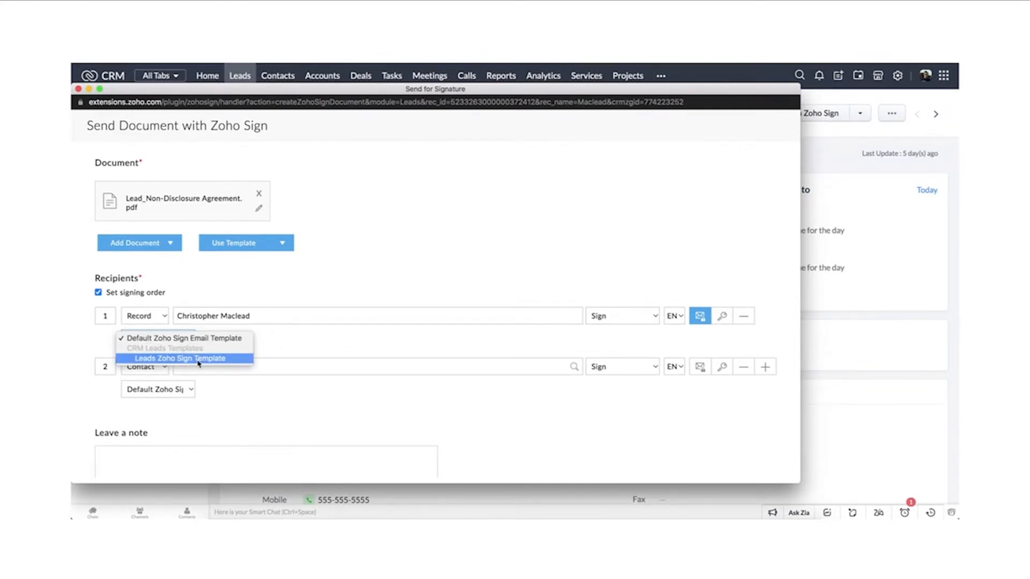
pyautogui.click(185, 369)
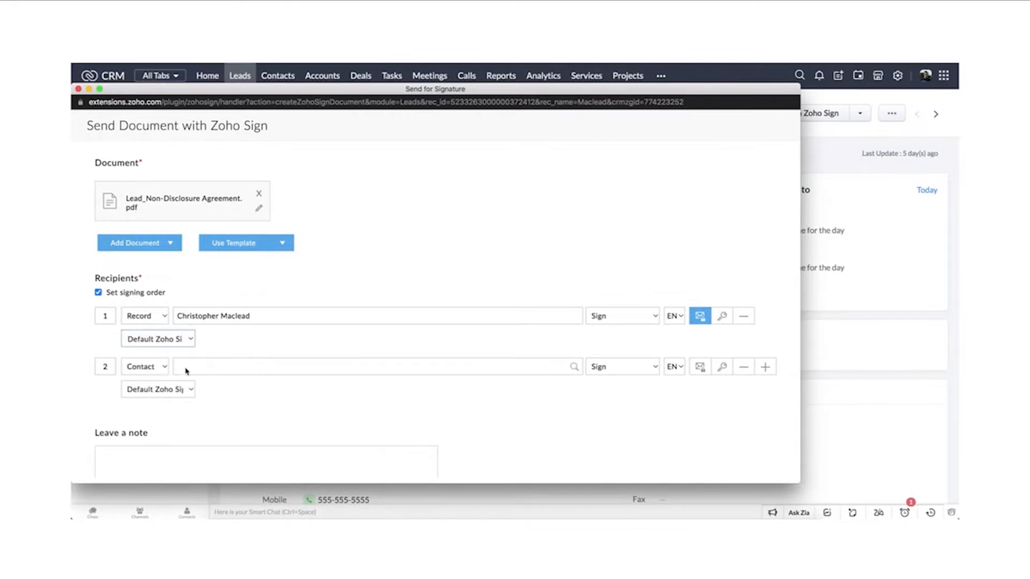
pyautogui.click(574, 367)
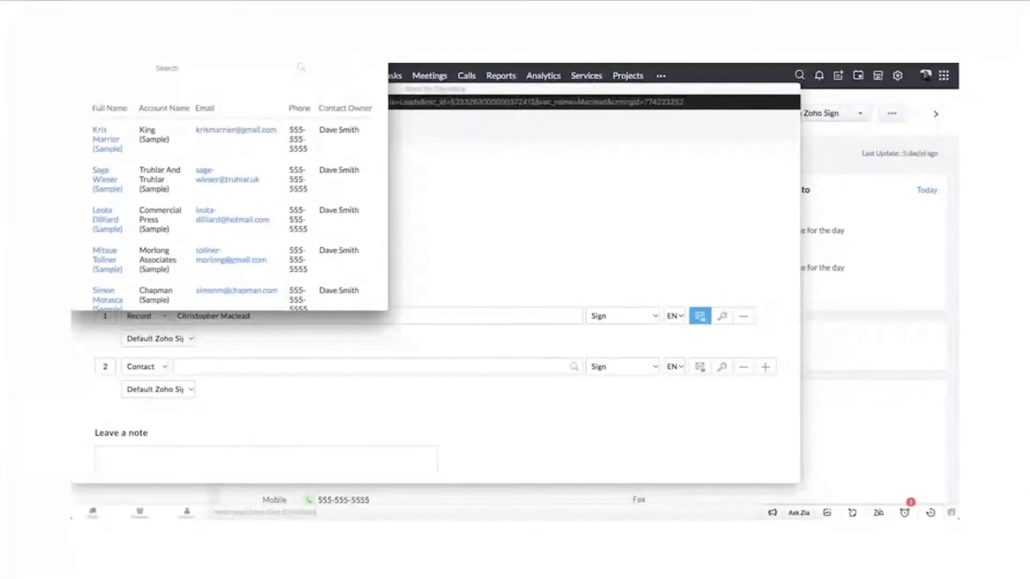
pyautogui.moveTo(351, 26); pyautogui.dragTo(374, 95)
pyautogui.click(129, 209)
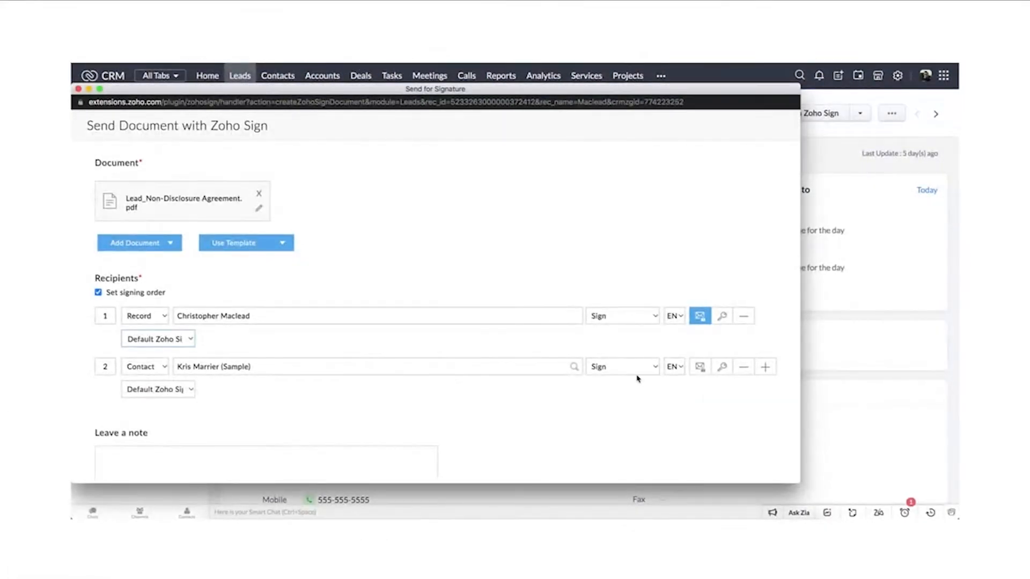
# Step: Add a third recipient of type User and set that recipient's role to View
pyautogui.click(766, 369)
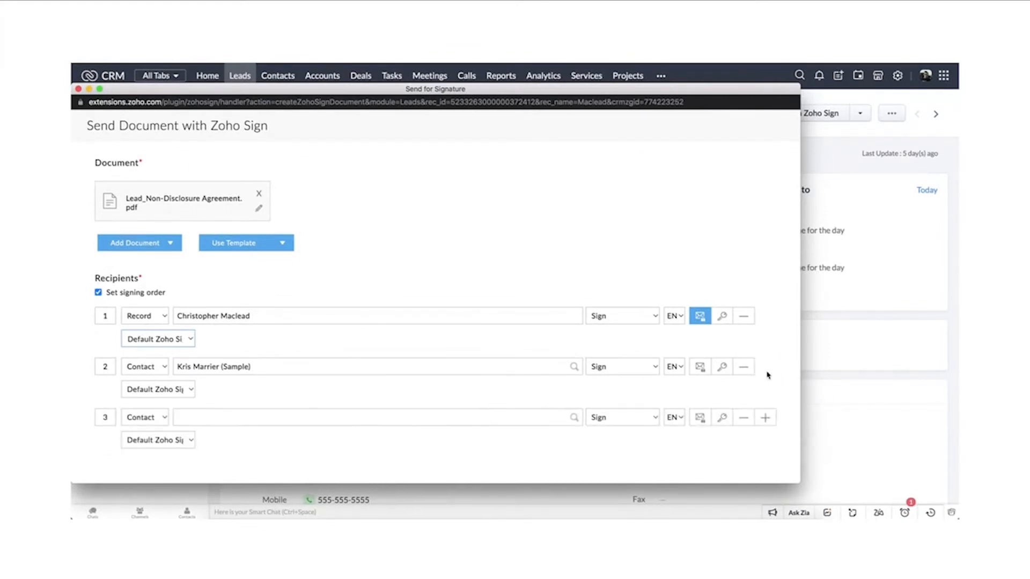
pyautogui.click(165, 419)
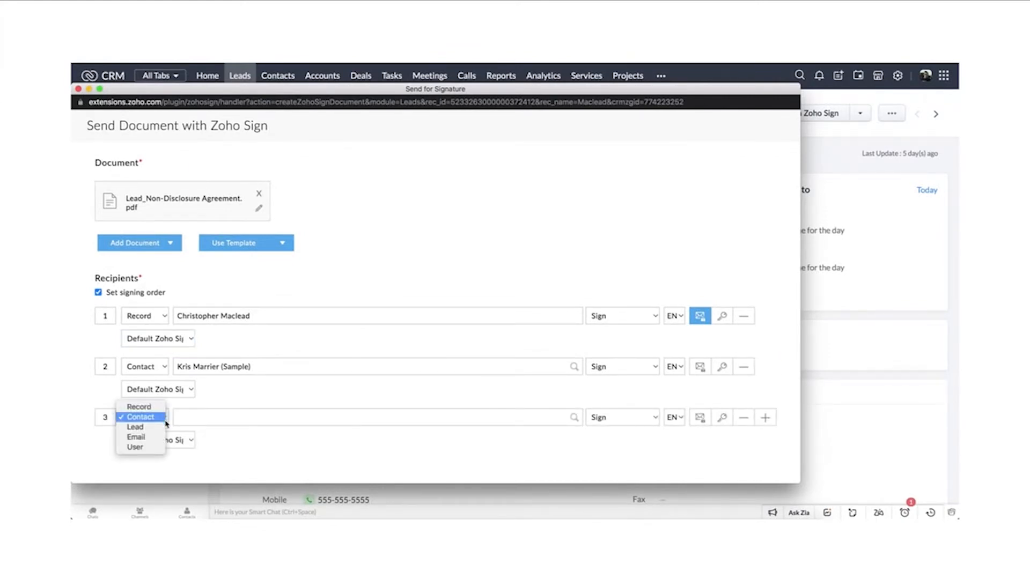
pyautogui.click(136, 446)
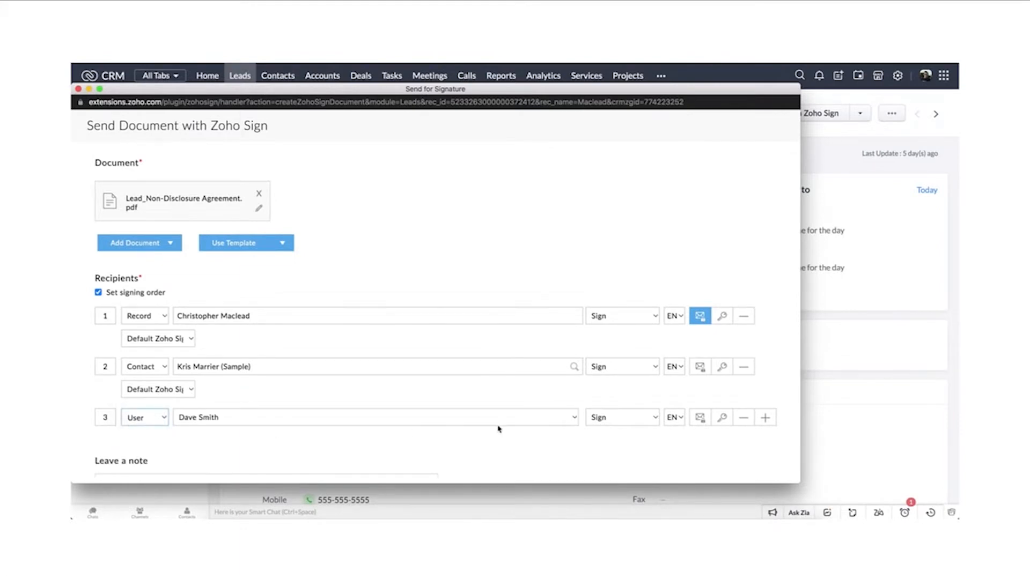
pyautogui.click(646, 423)
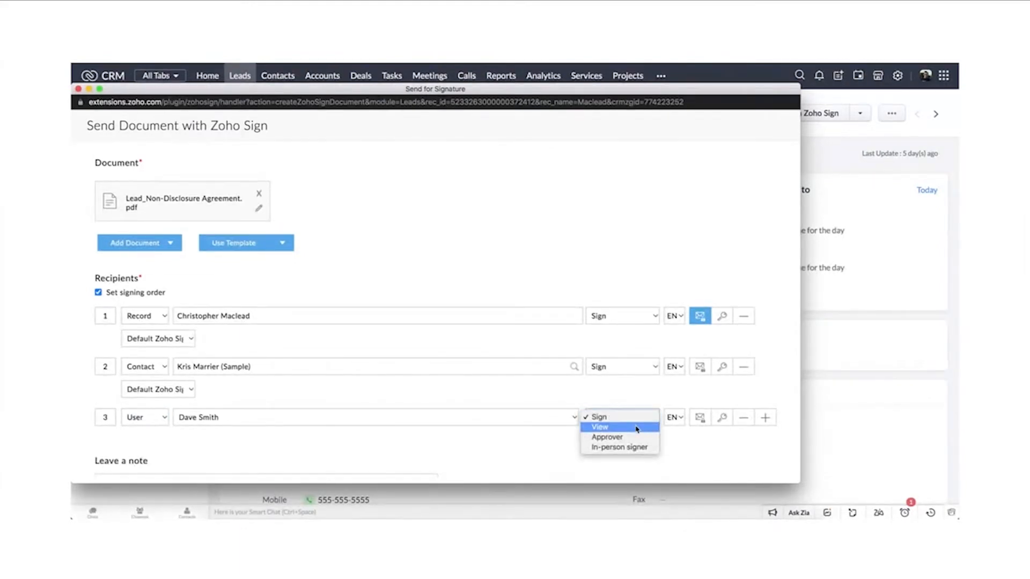
pyautogui.click(636, 428)
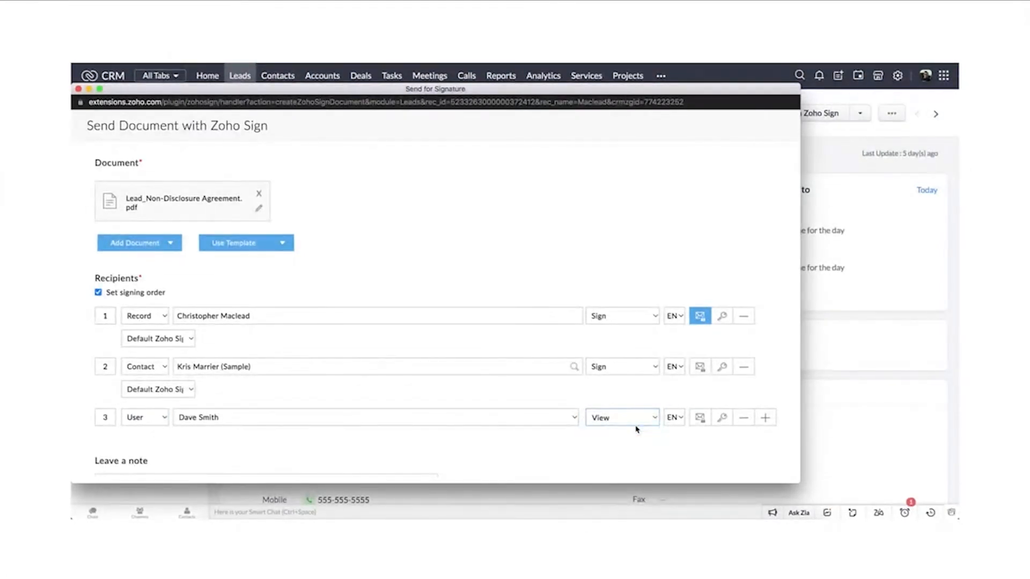
# Step: Leave the note "Please sign the NDA to proceed." for the recipients
pyautogui.scroll(-4, 526, 436)
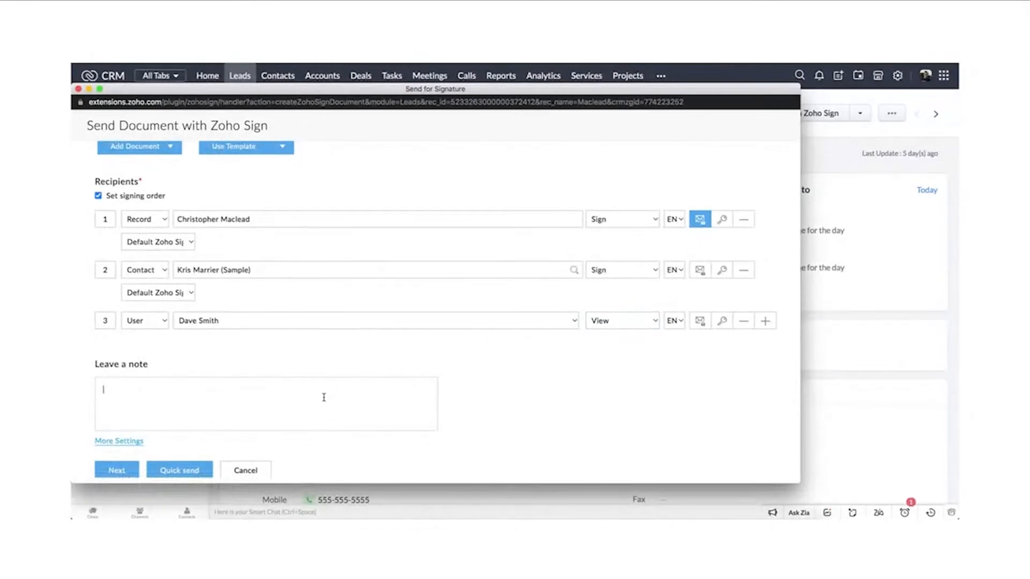
pyautogui.write('Please sign the NDA to proceed.')
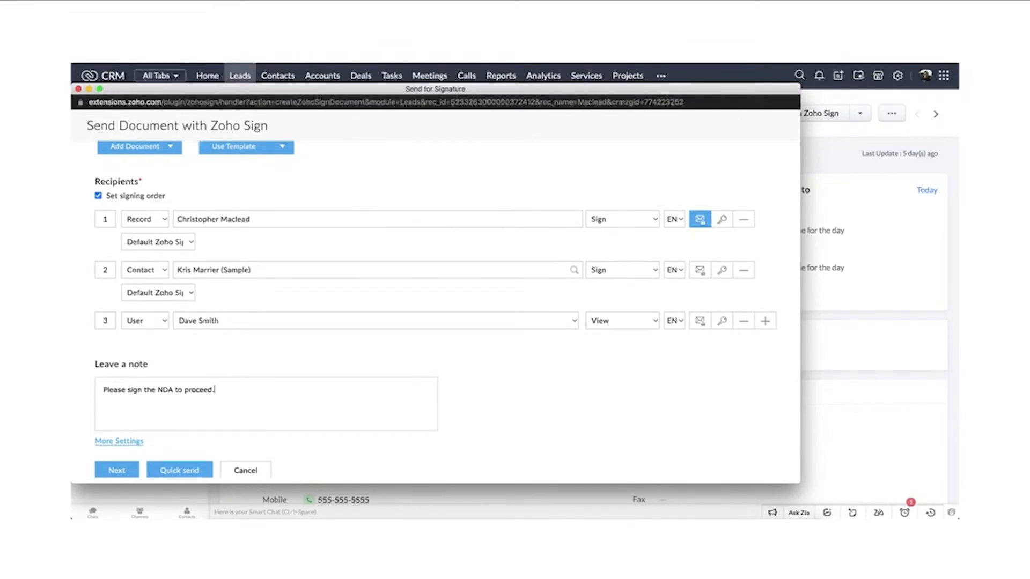
# Step: Set the days to complete to 12 in the advanced settings of the signature request
pyautogui.scroll(-1, 447, 311)
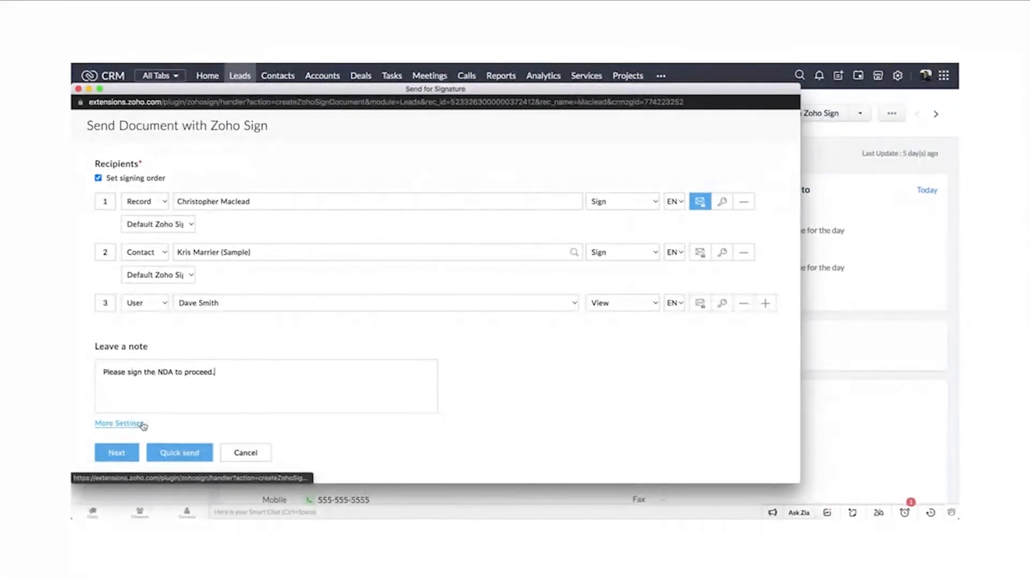
pyautogui.click(135, 426)
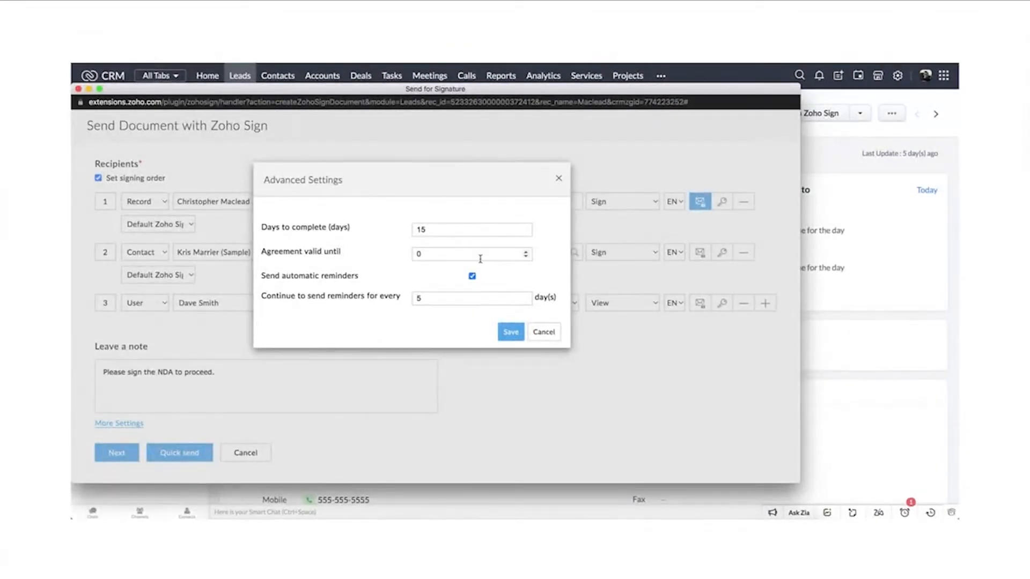
pyautogui.click(433, 230)
pyautogui.press('BackSpace')
pyautogui.write('2')
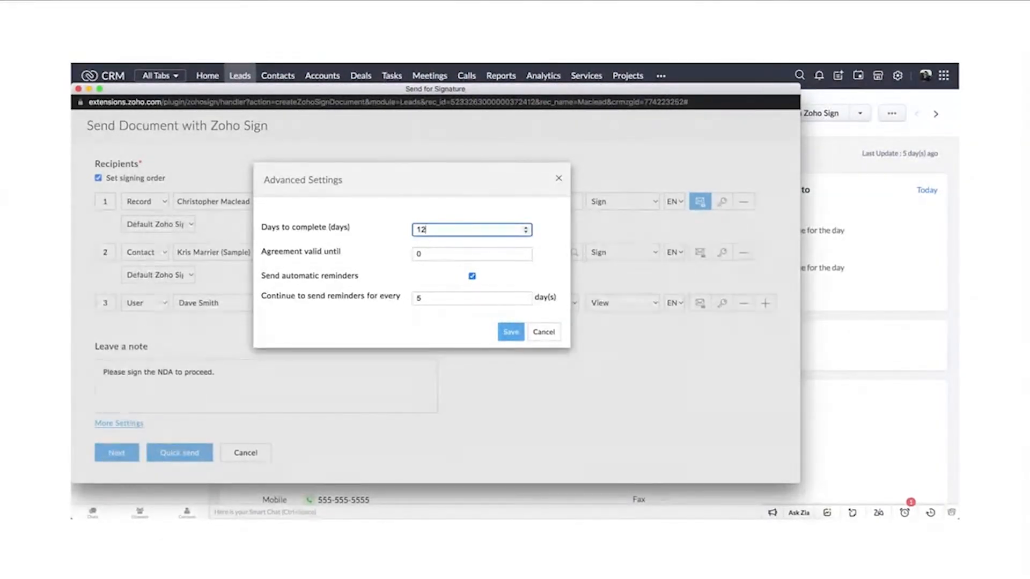
# Step: Set the agreement validity to 15 and automatic reminders to every 2 days, keeping reminders enabled, and save the advanced settings
pyautogui.click(428, 253)
pyautogui.write('5')
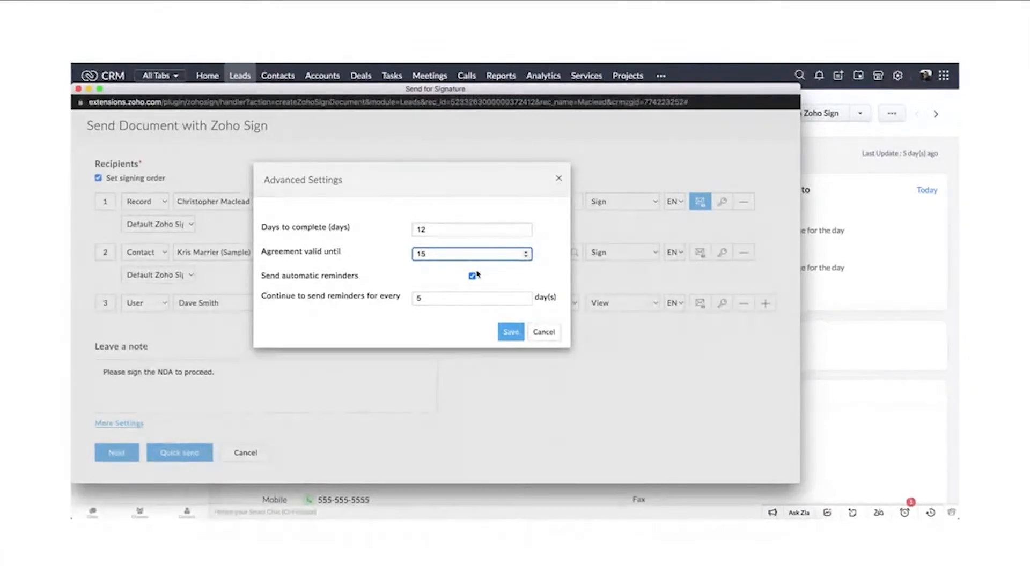
pyautogui.click(423, 304)
pyautogui.press('BackSpace')
pyautogui.write('2')
pyautogui.click(472, 276)
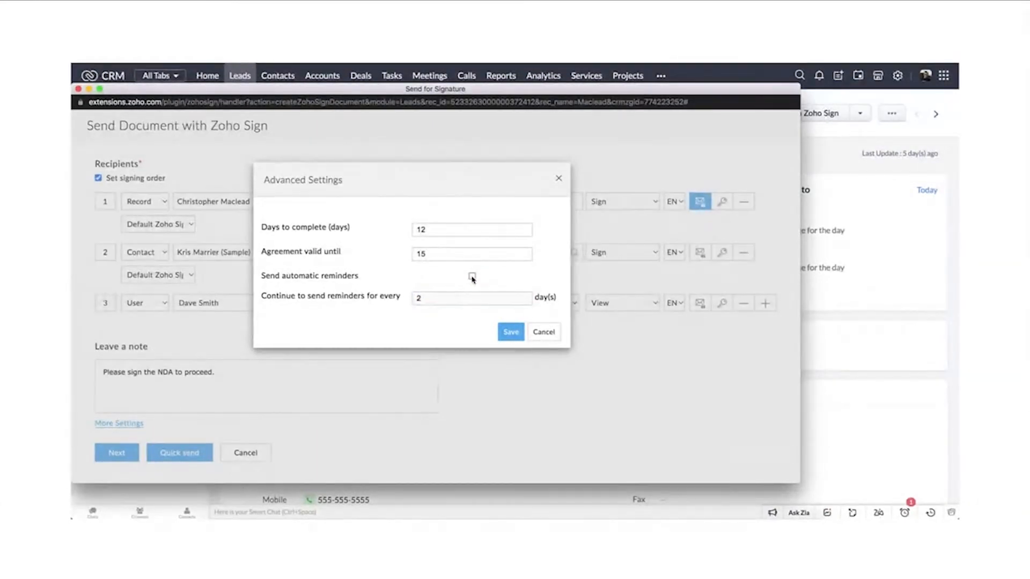
pyautogui.click(472, 276)
pyautogui.click(511, 331)
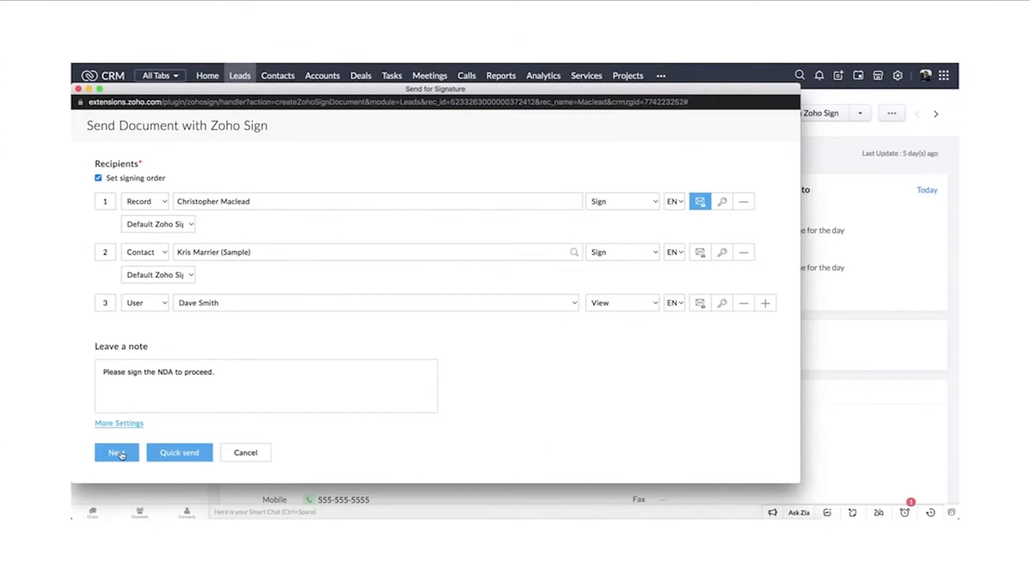
# Step: Proceed to the document details, review the agreement's recipients and note, and continue to field placement
pyautogui.click(119, 454)
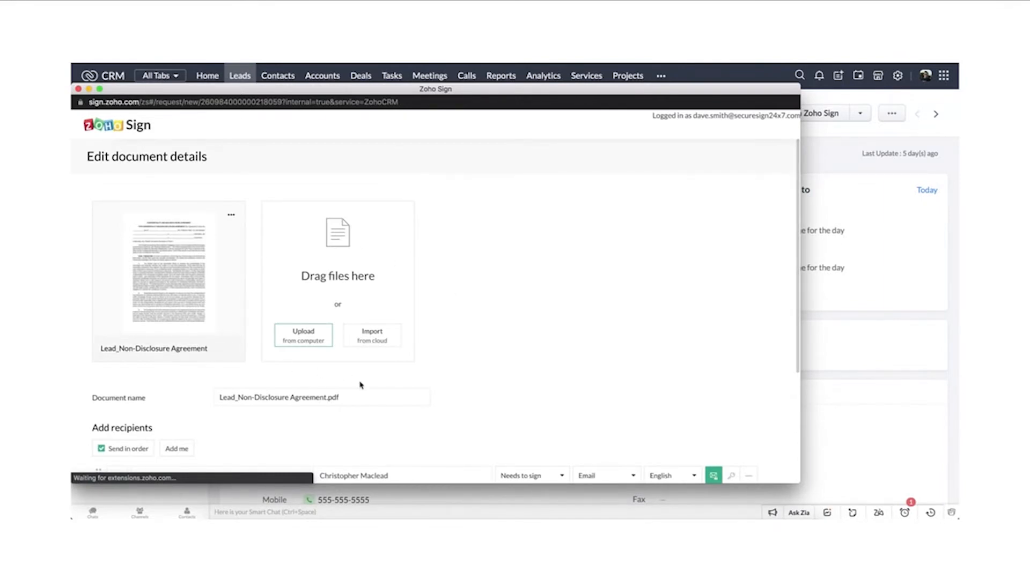
pyautogui.scroll(-4, 531, 397)
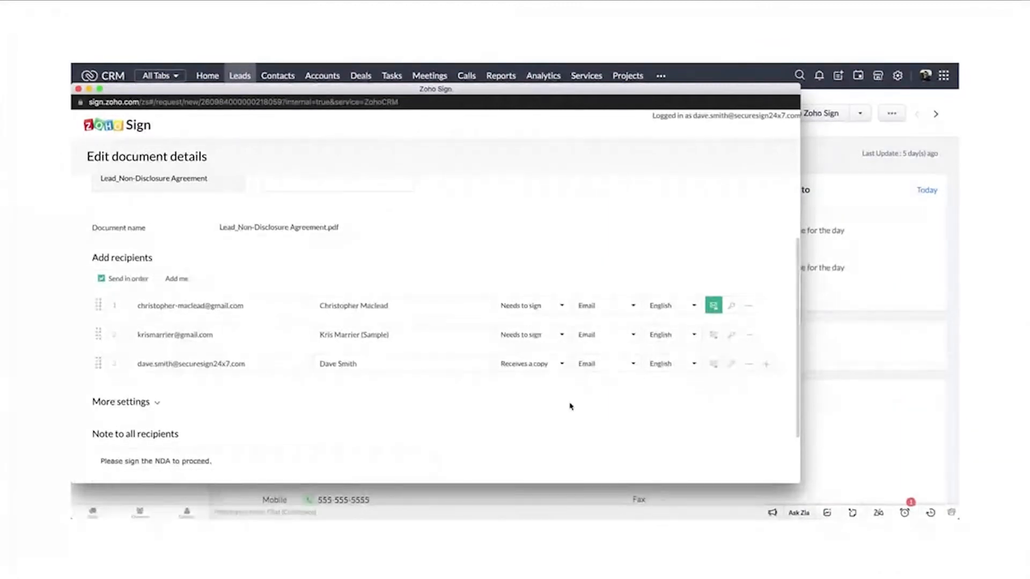
pyautogui.scroll(-1, 230, 441)
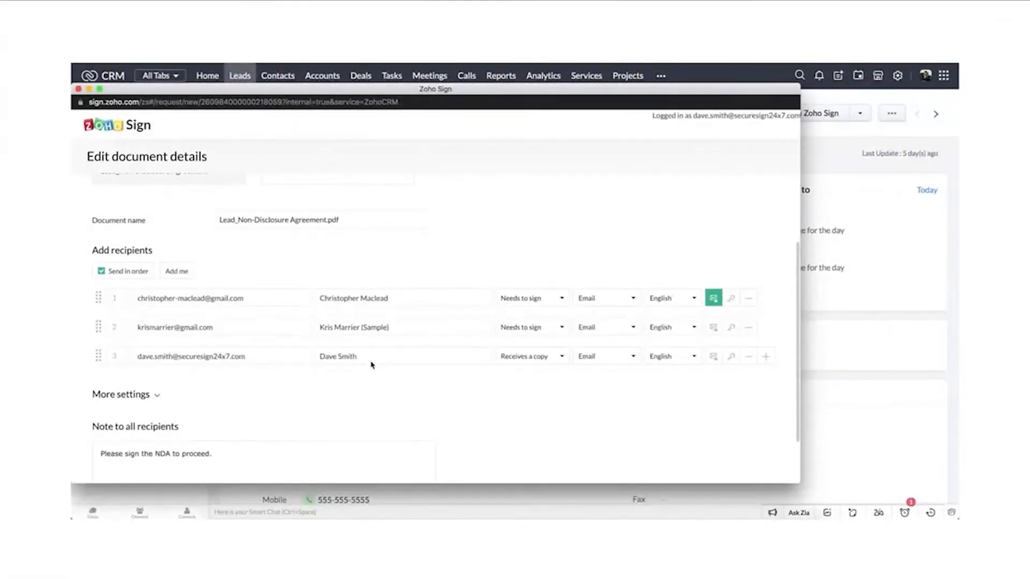
pyautogui.scroll(5, 328, 306)
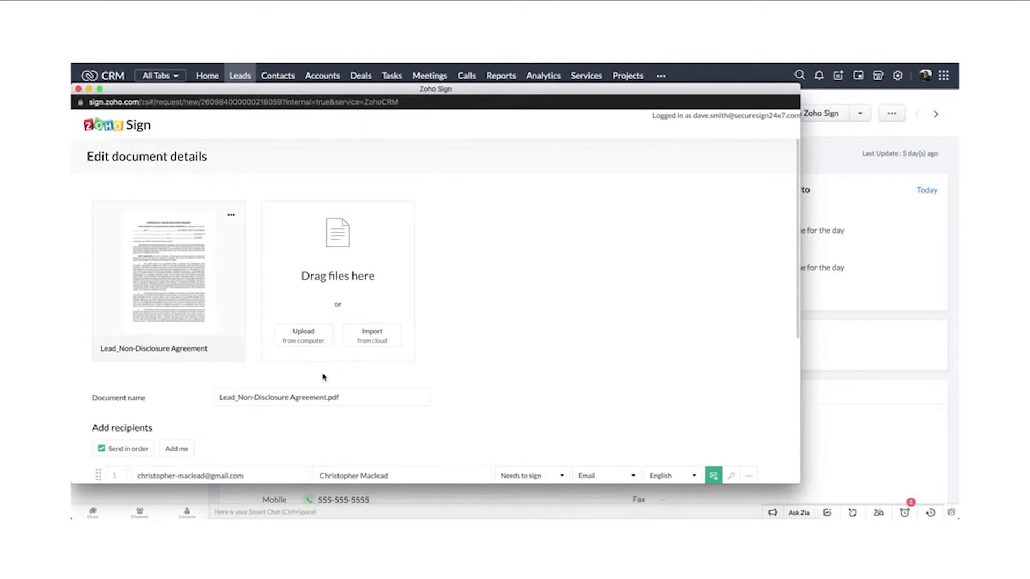
pyautogui.scroll(-5, 323, 377)
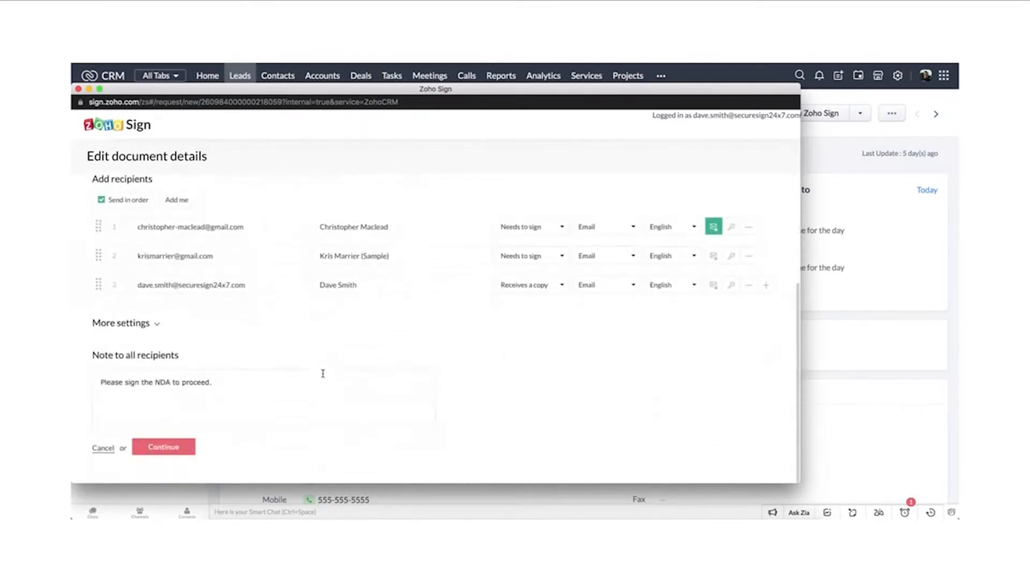
pyautogui.click(163, 447)
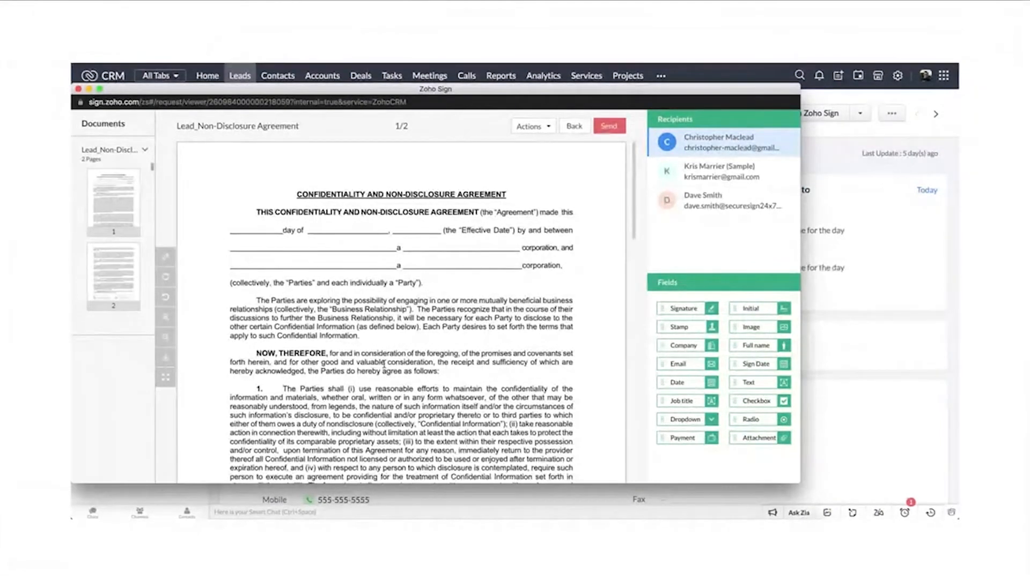
# Step: Place a Signature field for the first recipient on page 2's first "By" line and shrink it to fit
pyautogui.scroll(-15, 517, 290)
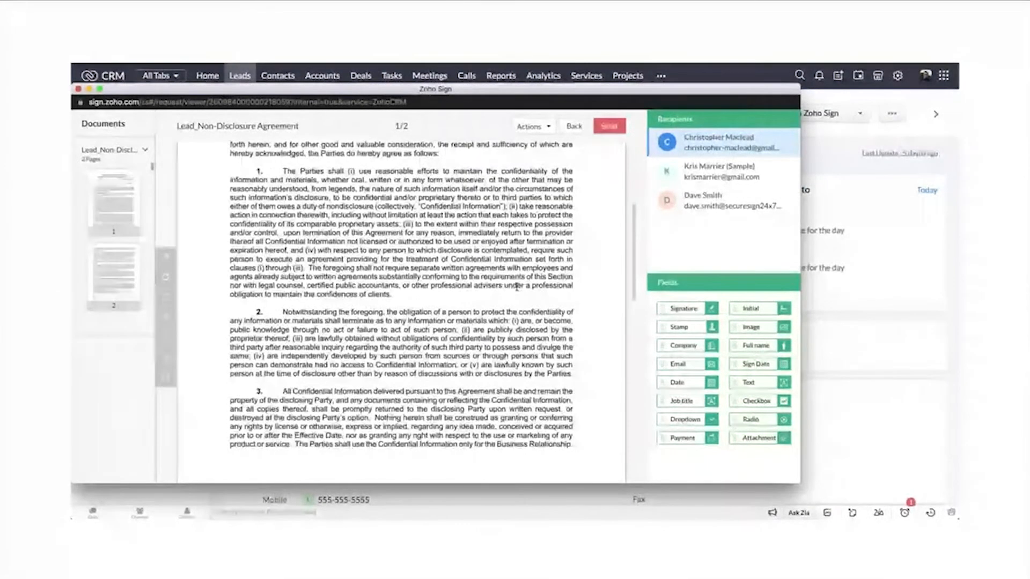
pyautogui.scroll(-5, 518, 291)
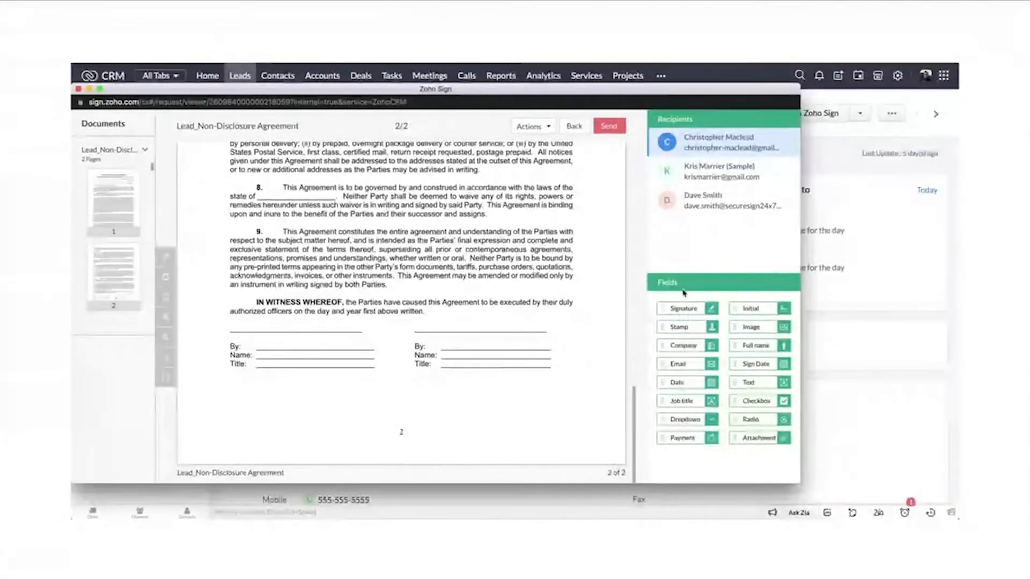
pyautogui.moveTo(684, 309); pyautogui.dragTo(276, 342)
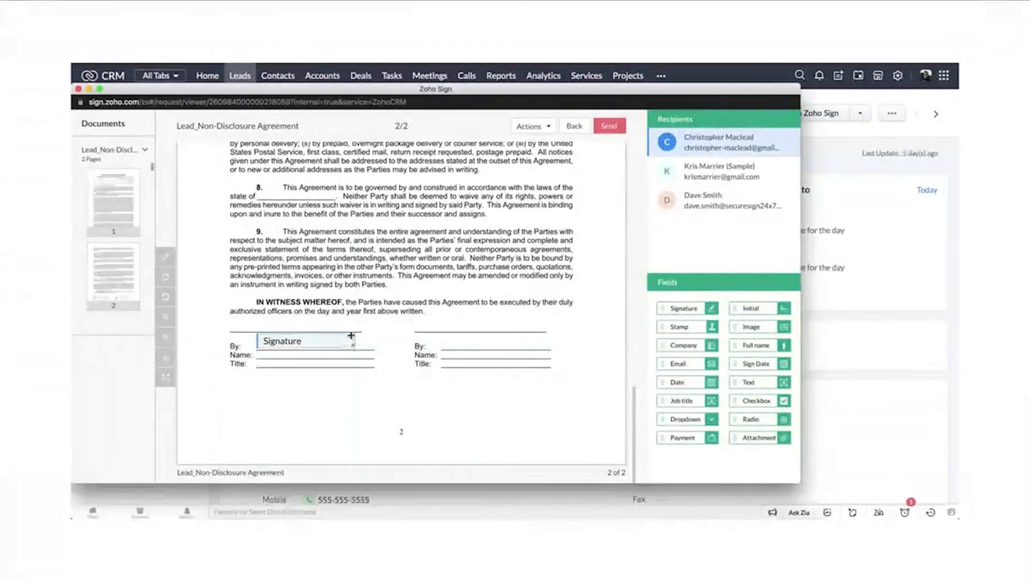
pyautogui.moveTo(354, 336); pyautogui.dragTo(327, 338)
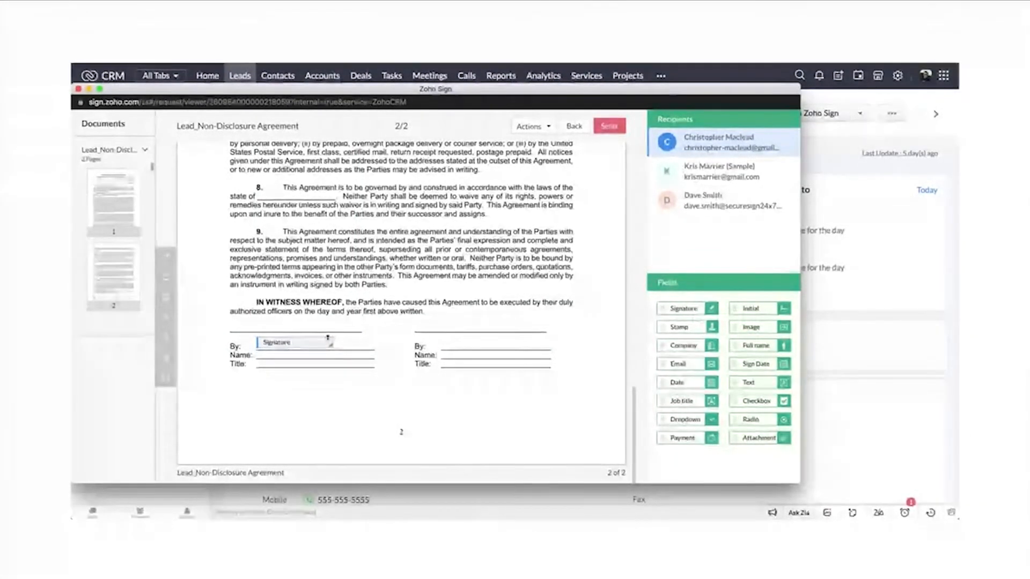
pyautogui.click(327, 338)
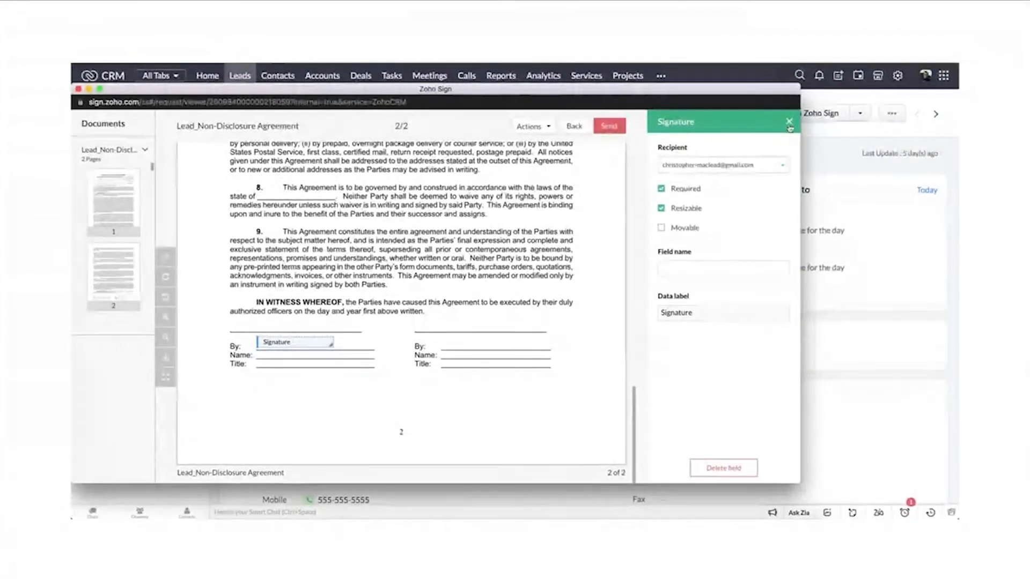
pyautogui.click(789, 123)
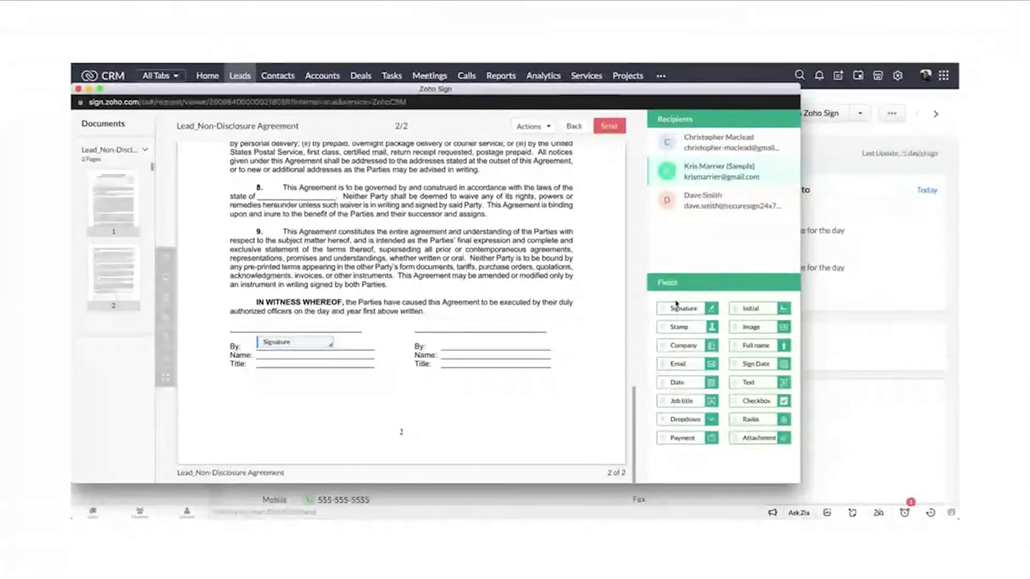
# Step: Place a Signature field for the second recipient on the second "By" line and send the agreement for signature
pyautogui.moveTo(683, 308); pyautogui.dragTo(453, 343)
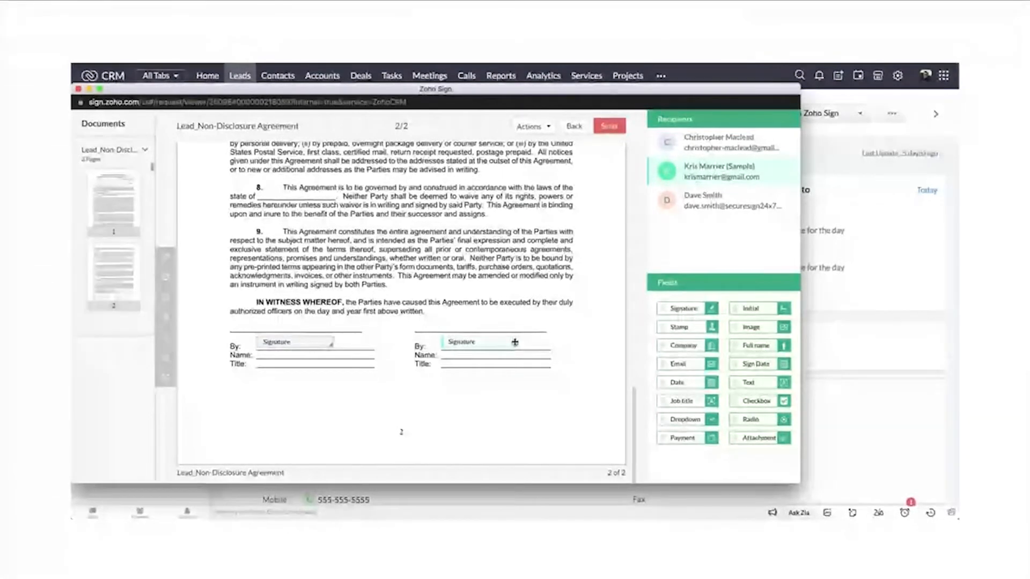
pyautogui.click(733, 207)
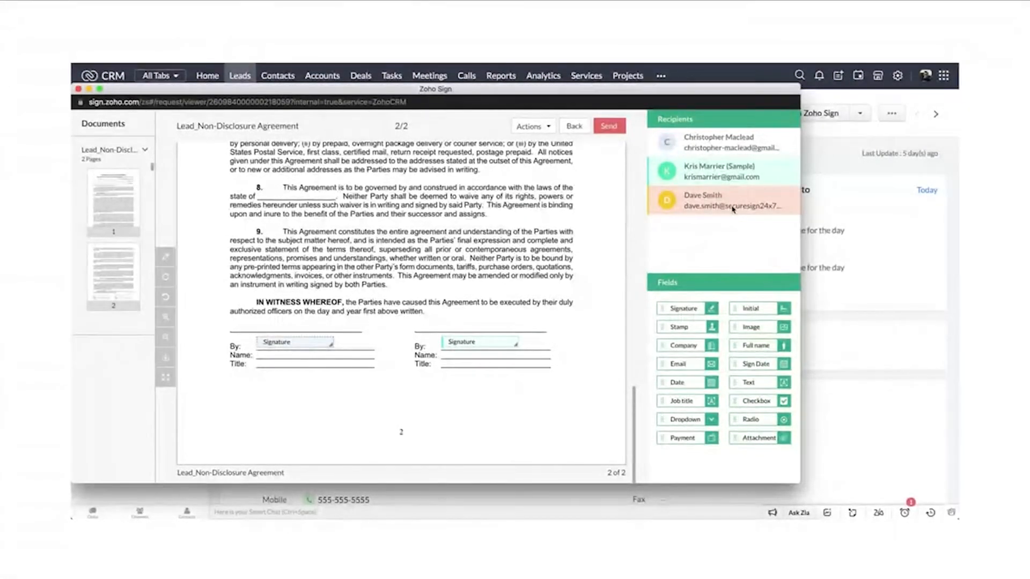
pyautogui.click(733, 207)
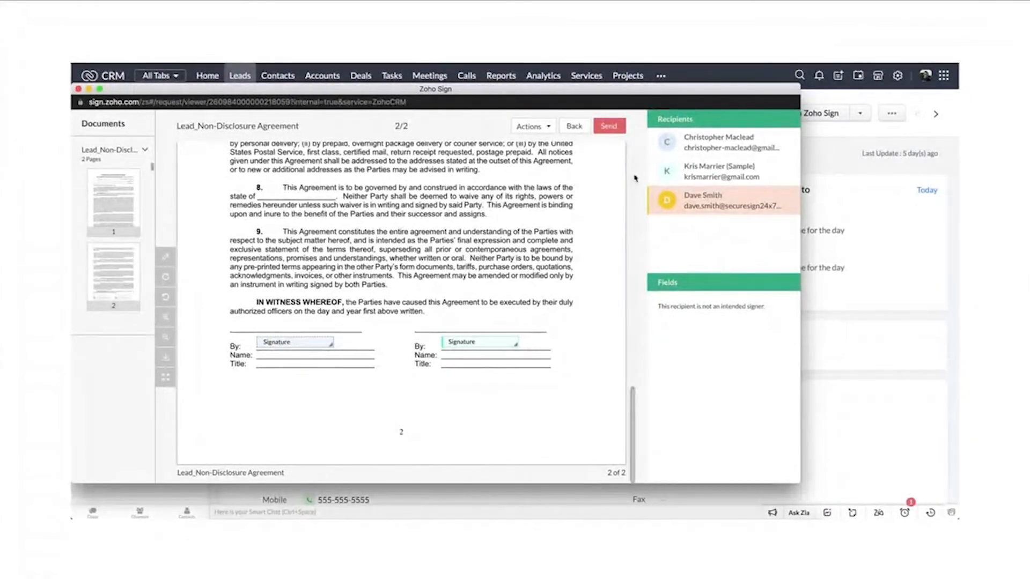
pyautogui.click(612, 126)
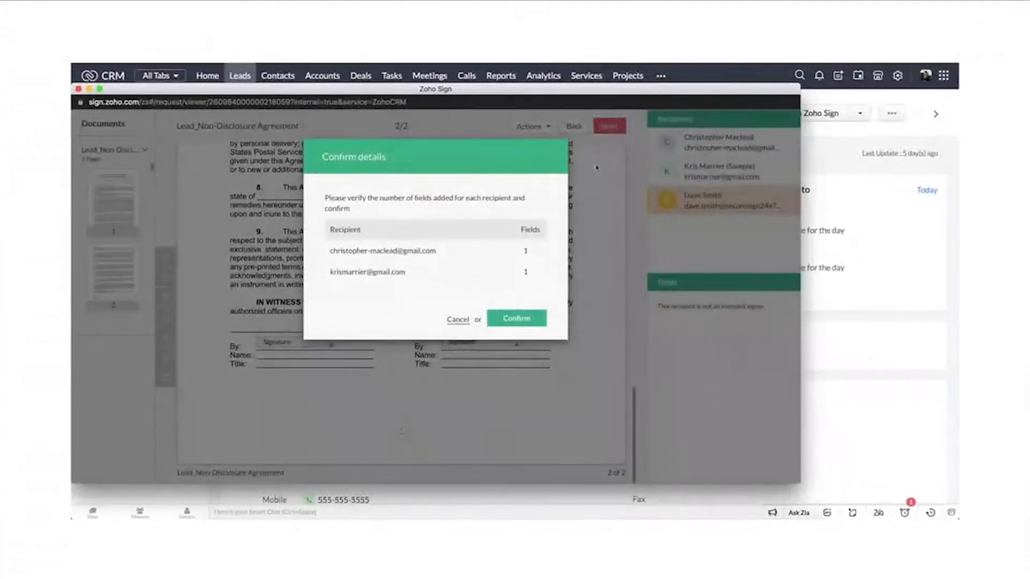
pyautogui.click(537, 320)
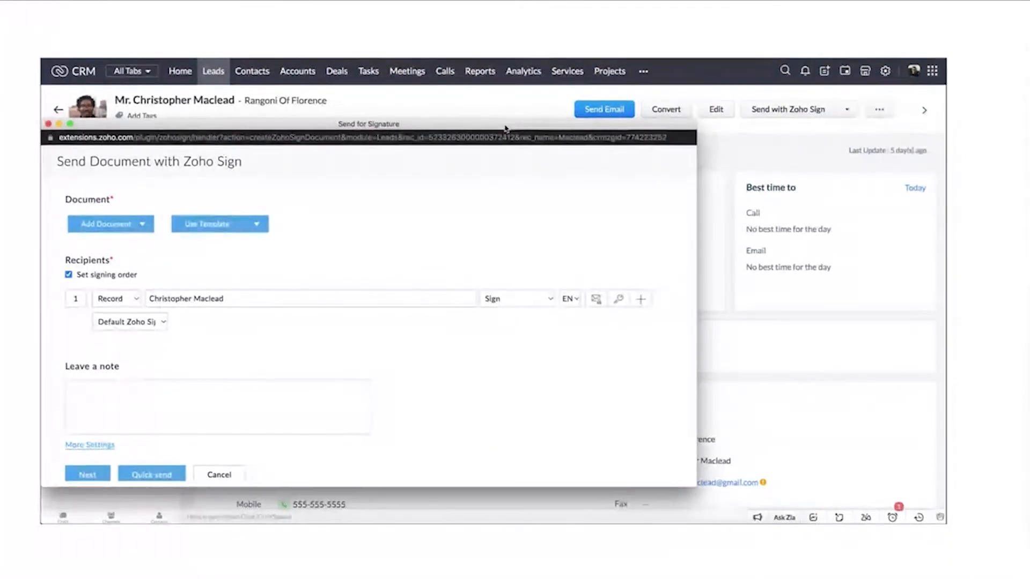
# Step: Use the Zoho Sign template "Non-Disclosure Agreement" as the document of the new signature request
pyautogui.click(253, 193)
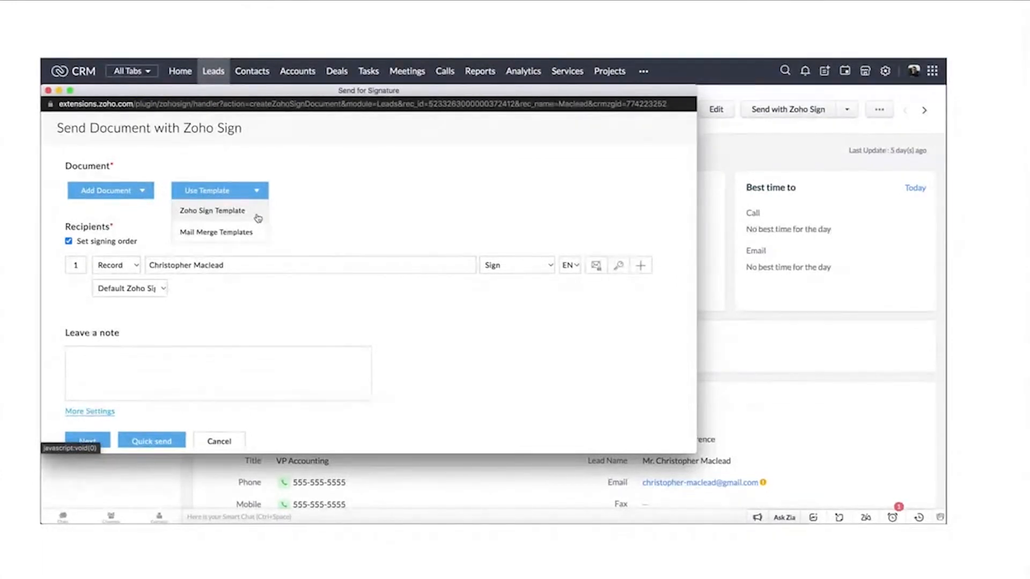
pyautogui.click(258, 215)
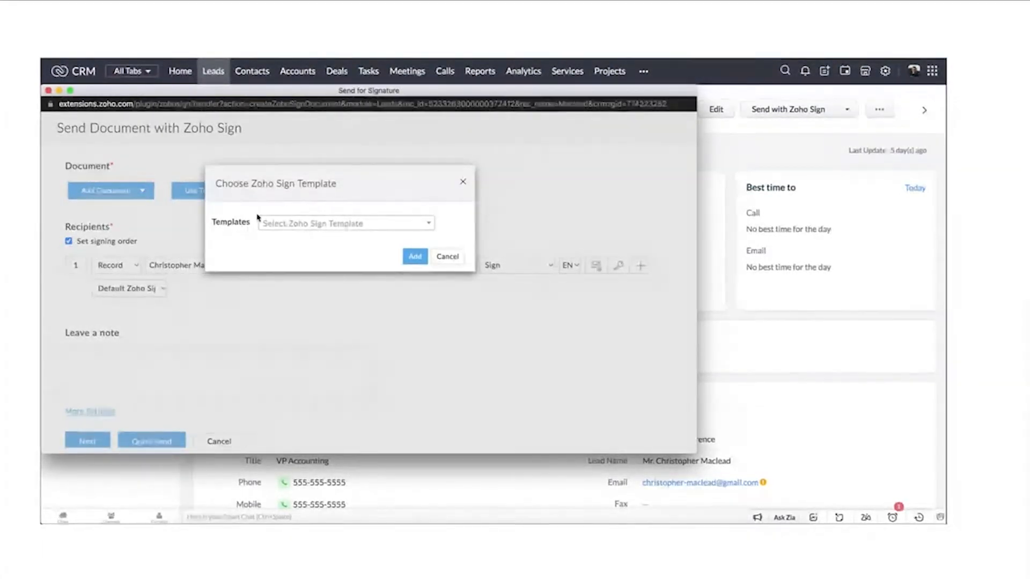
pyautogui.click(422, 225)
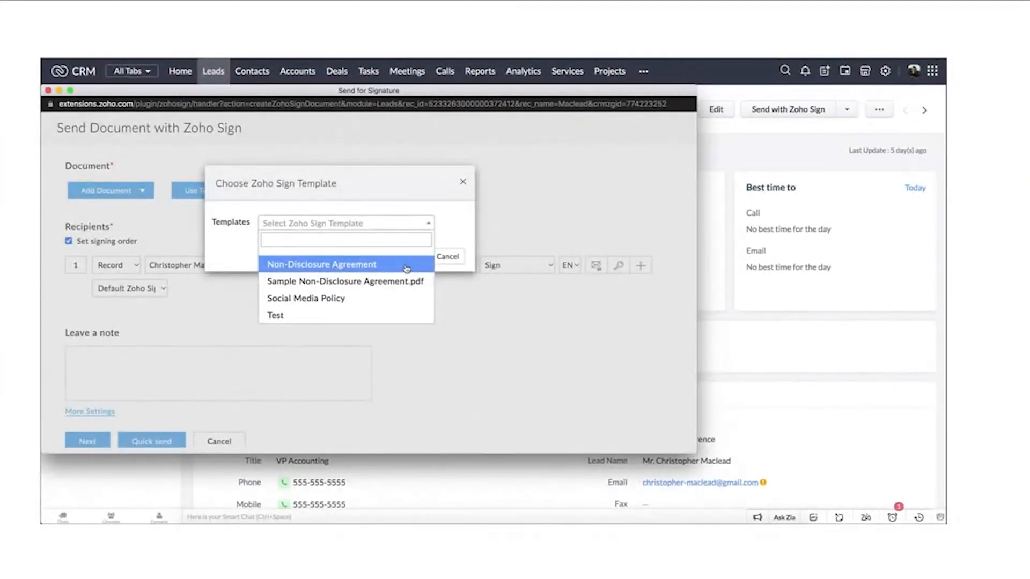
pyautogui.click(406, 267)
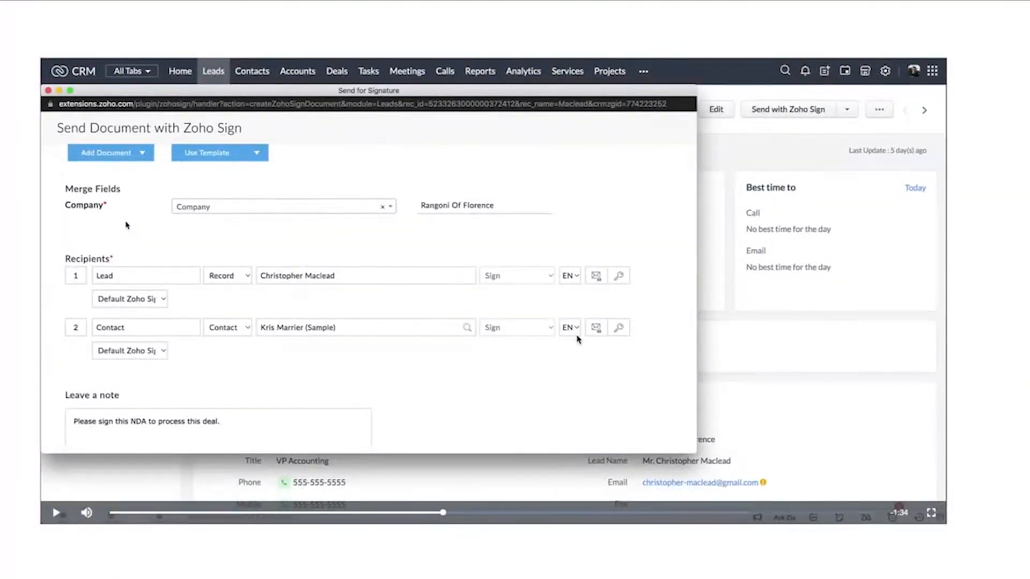
pyautogui.click(451, 513)
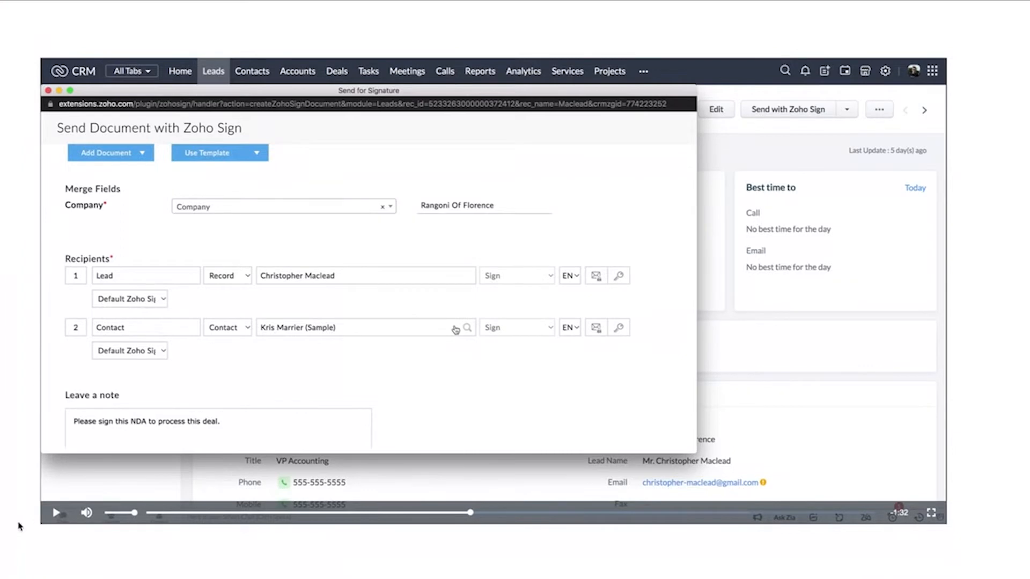
pyautogui.click(56, 514)
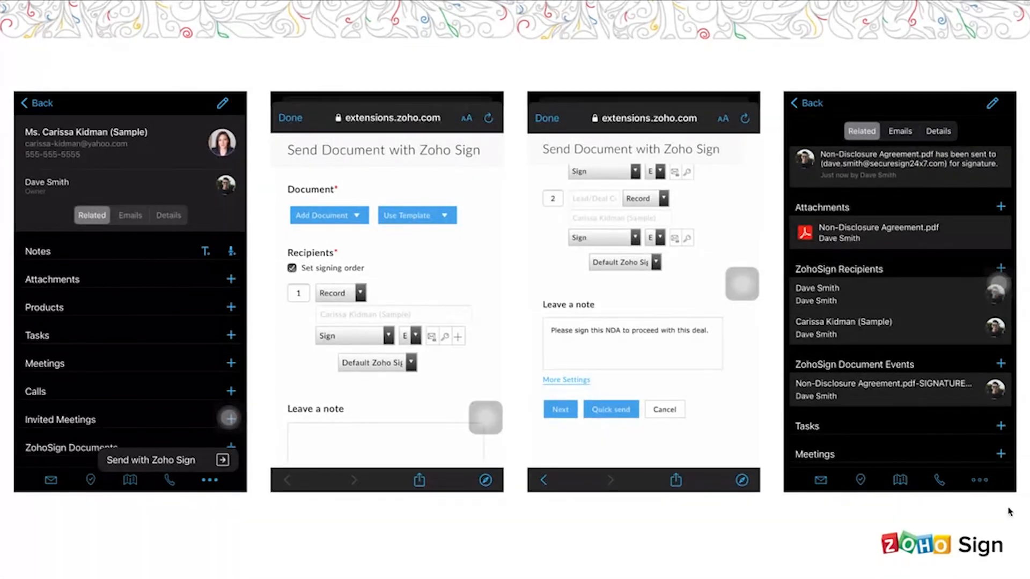
pyautogui.press('Right')
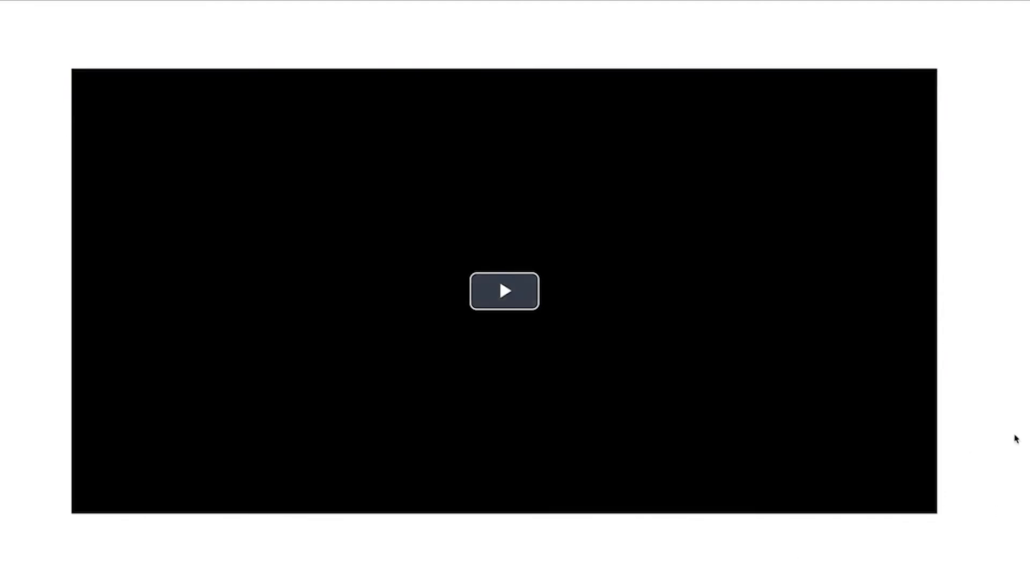
pyautogui.click(531, 297)
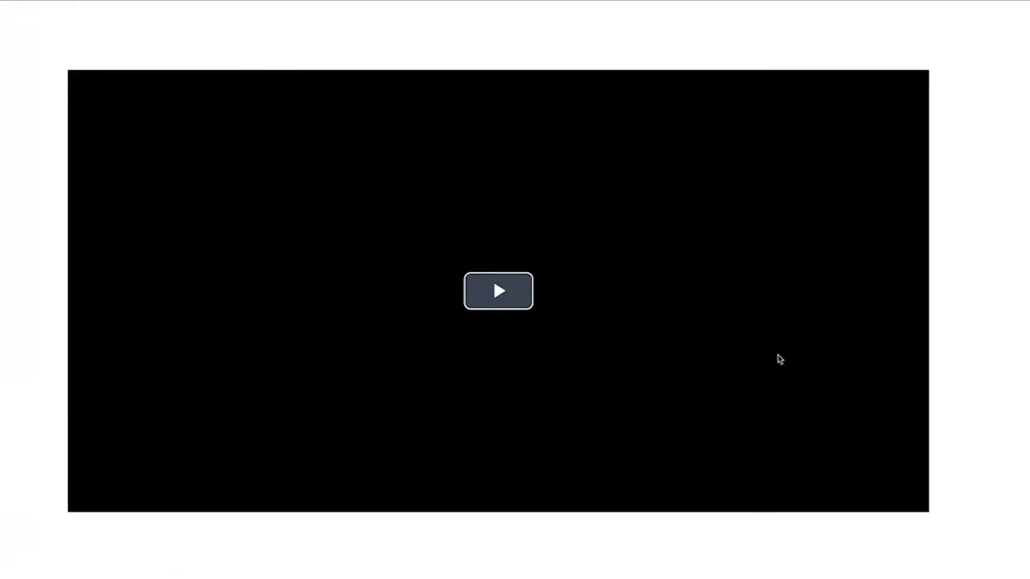
pyautogui.click(508, 293)
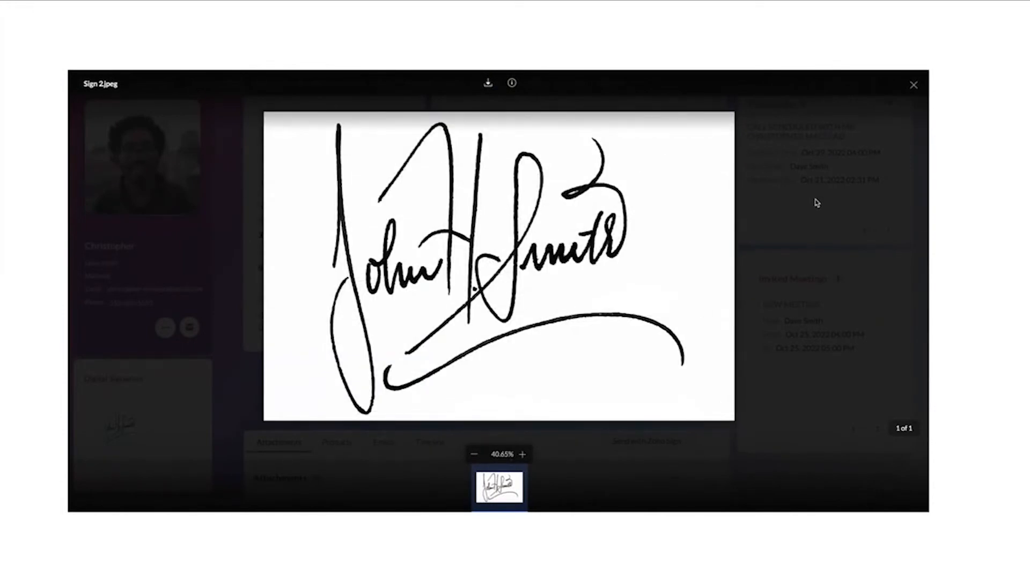
# Step: Close the enlarged preview of the lead's digital signature image Sign 2.jpeg
pyautogui.click(914, 85)
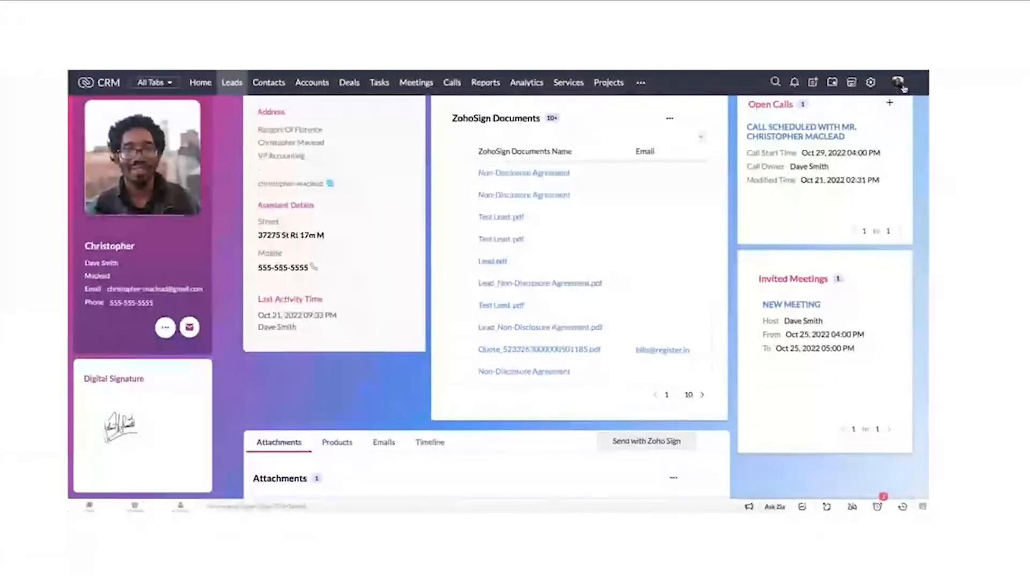
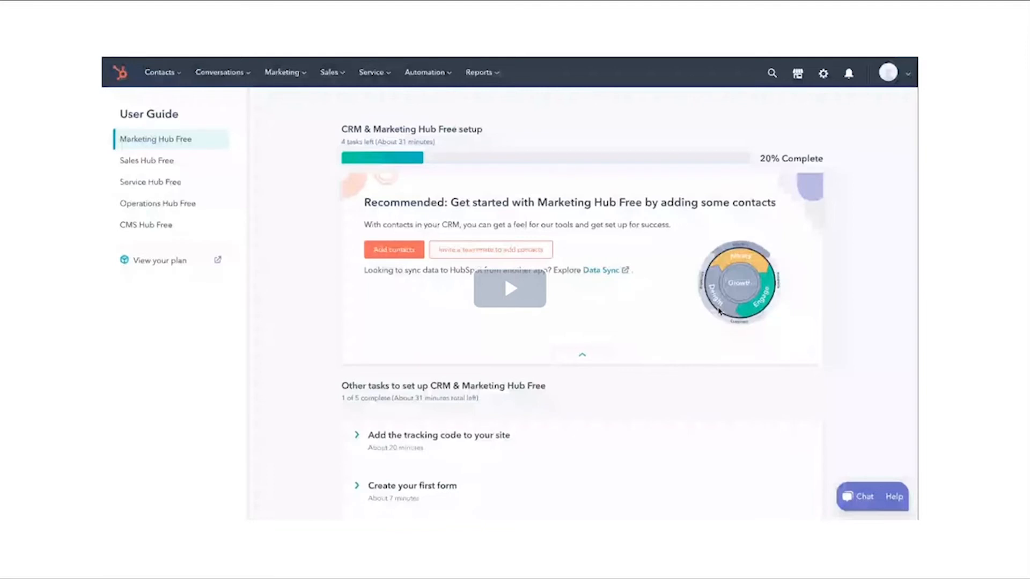
pyautogui.click(527, 298)
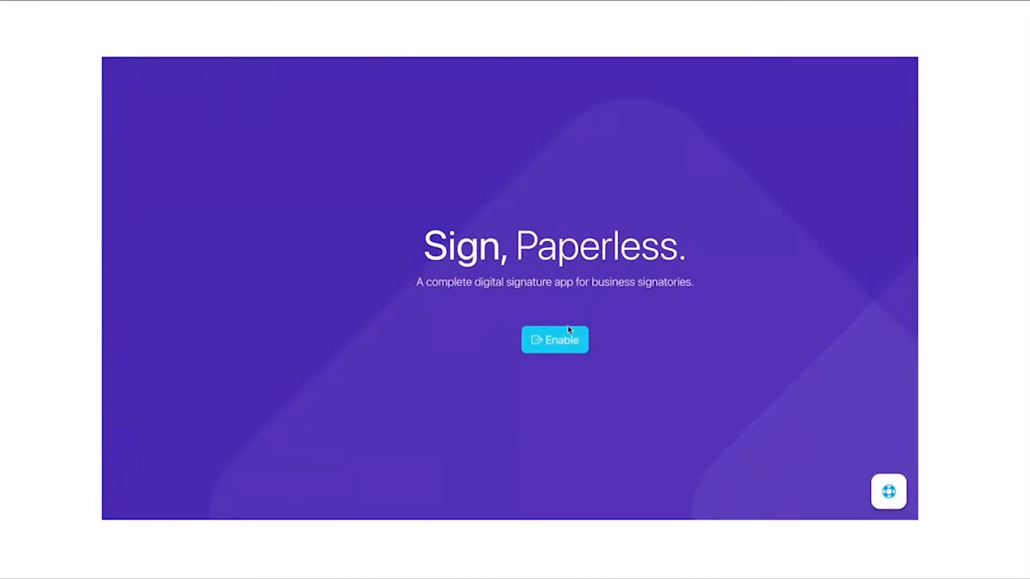
# Step: Enable Zoho Sign for HubSpot and authorize the app's access to the HubSpot account ZS
pyautogui.click(563, 342)
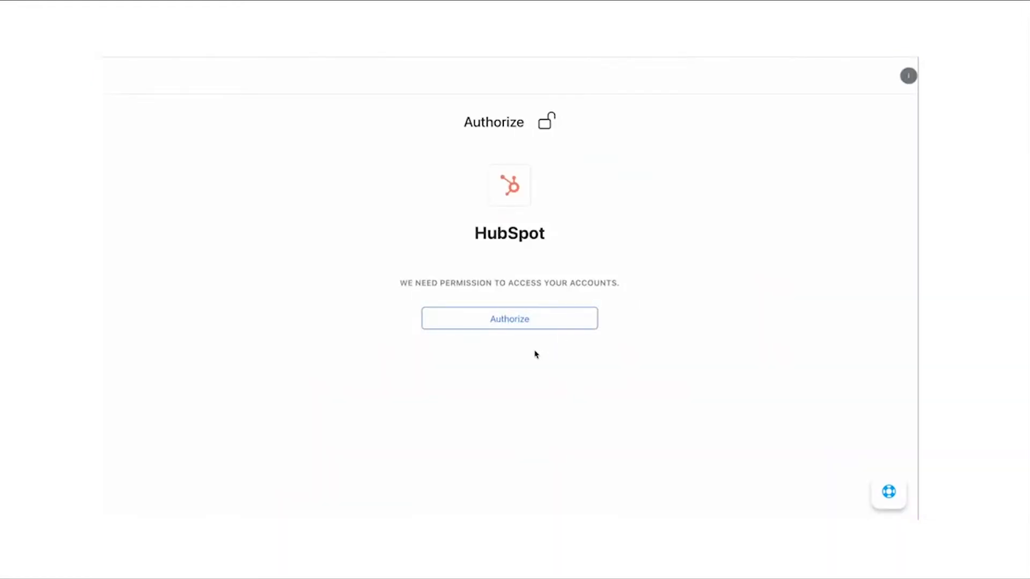
pyautogui.click(522, 319)
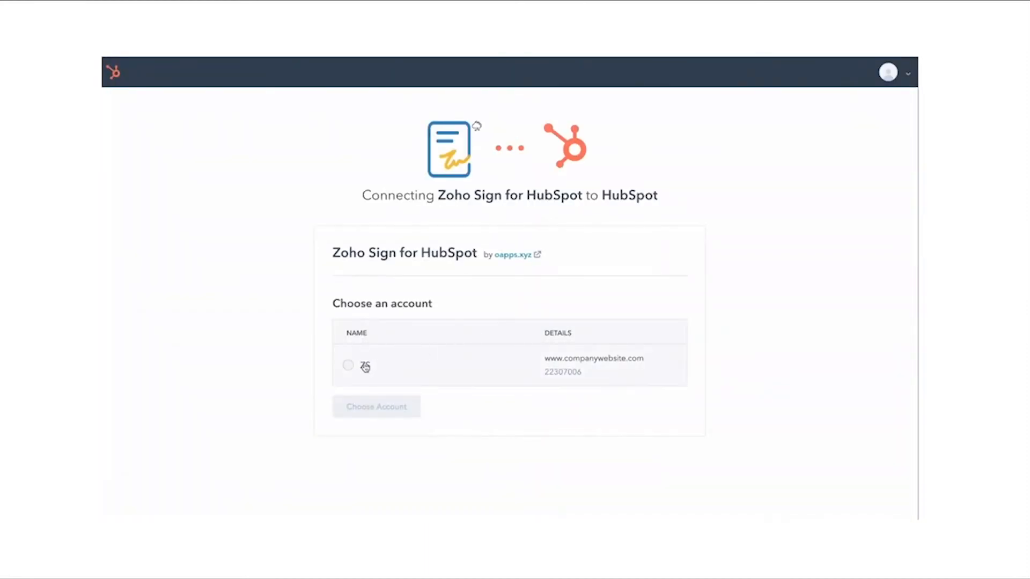
pyautogui.click(349, 369)
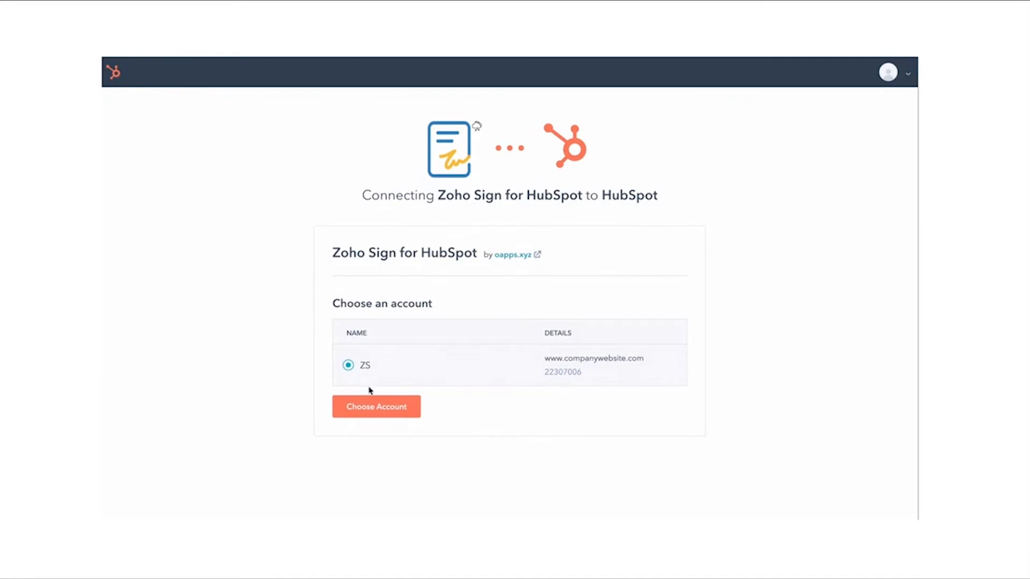
pyautogui.click(373, 406)
pyautogui.scroll(-3, 501, 376)
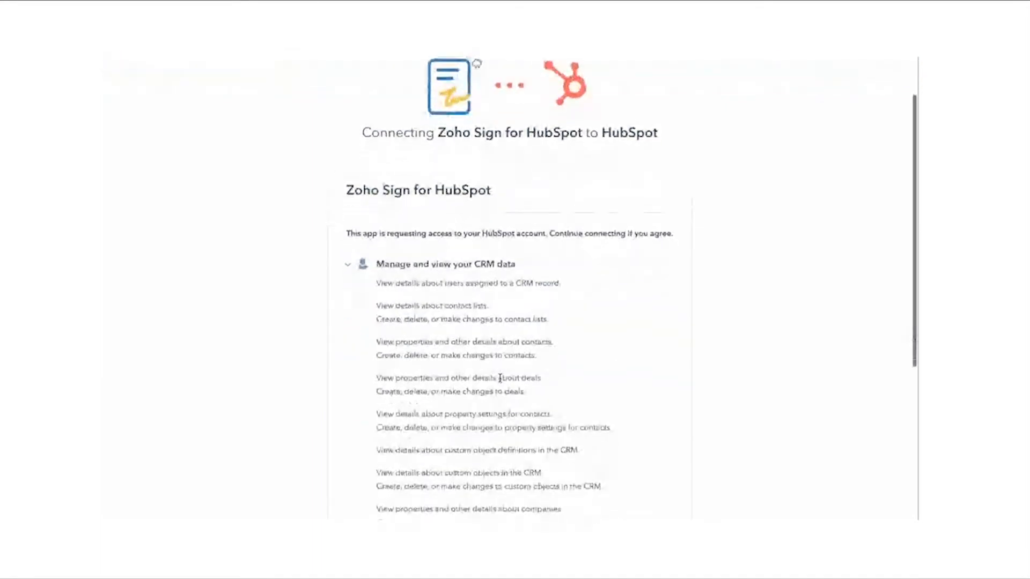
pyautogui.scroll(-5, 501, 381)
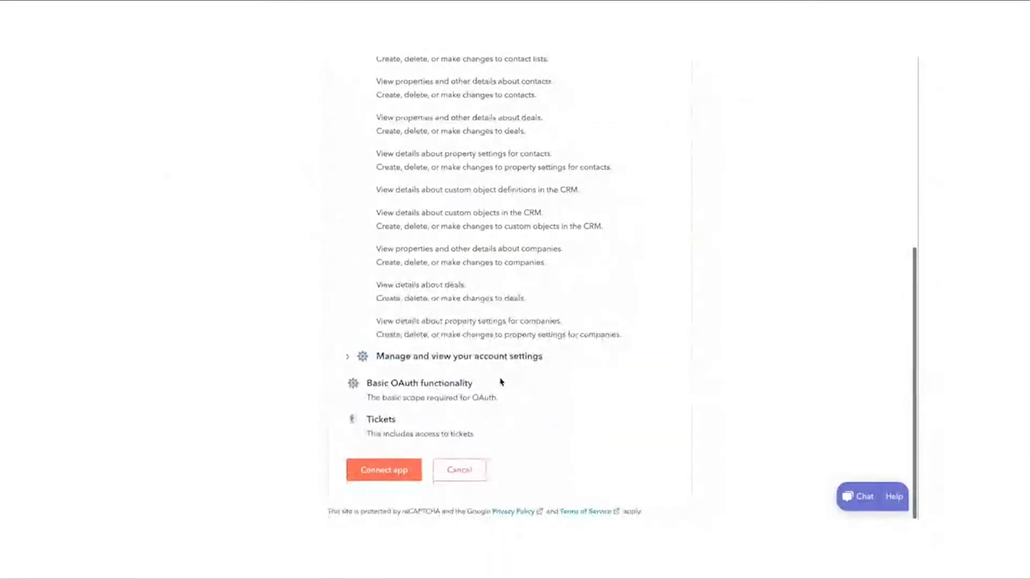
pyautogui.click(396, 469)
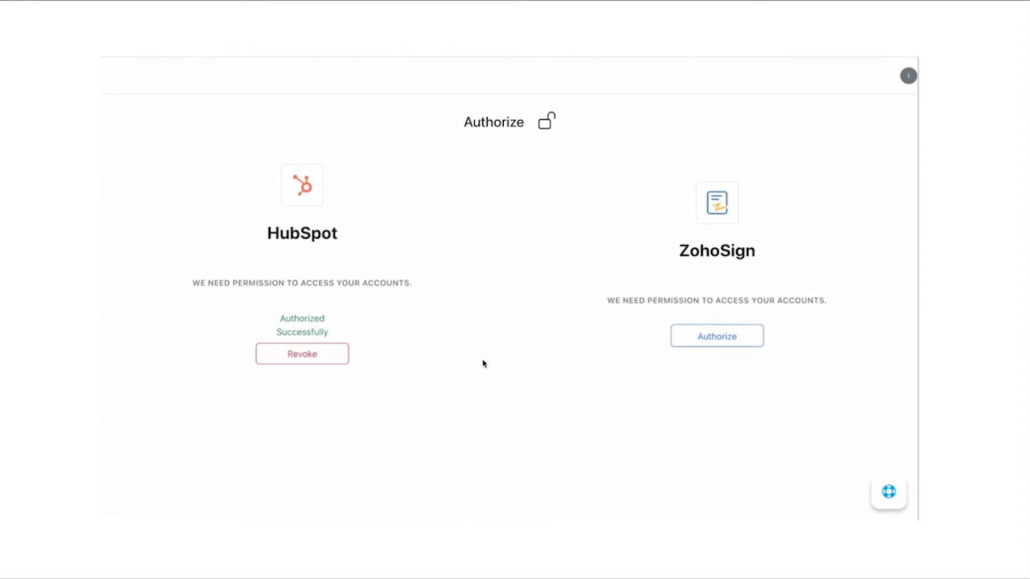
# Step: Start the ZohoSign authorization and sign in to Zoho with the account's email address and password
pyautogui.click(720, 346)
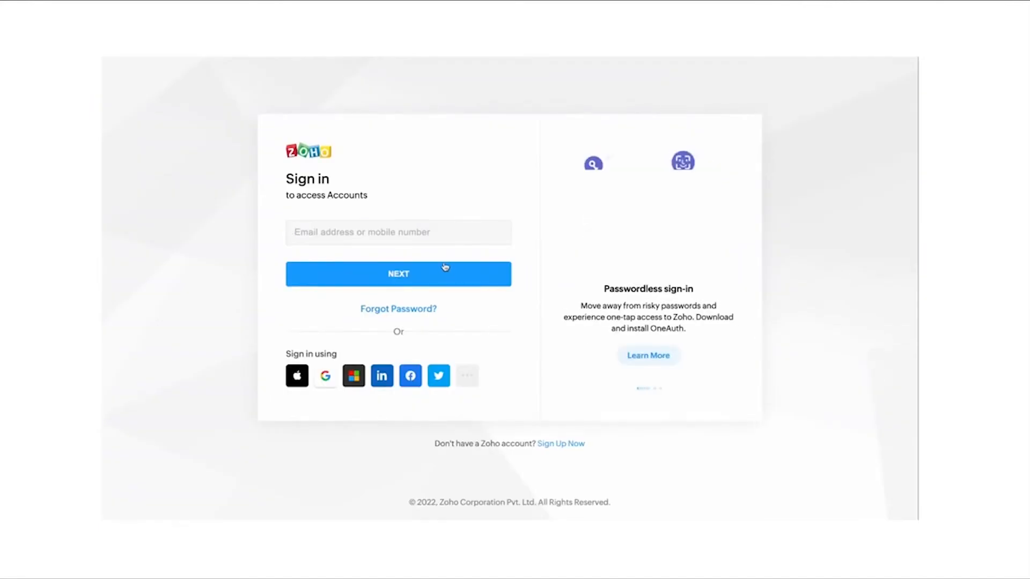
pyautogui.click(433, 236)
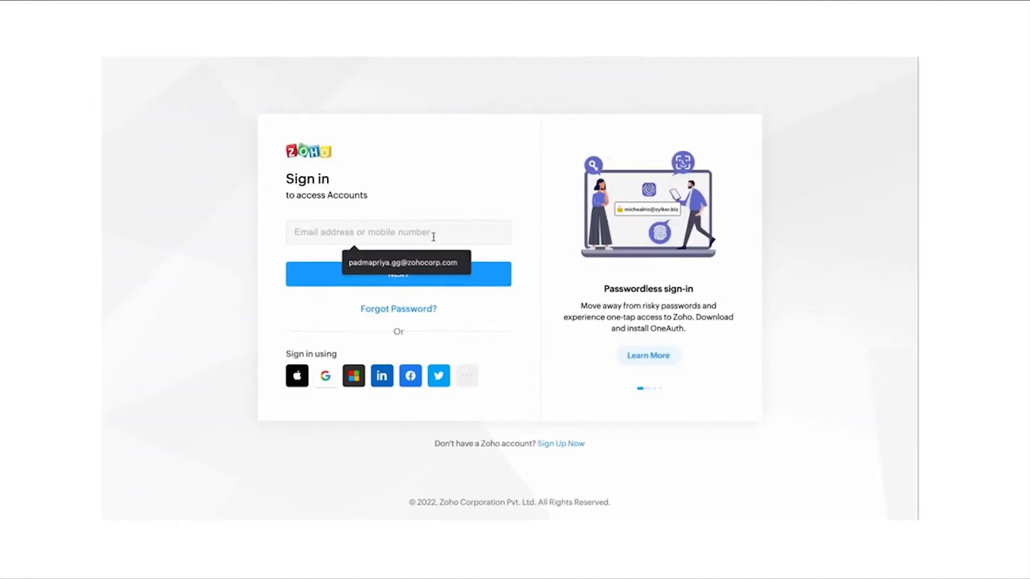
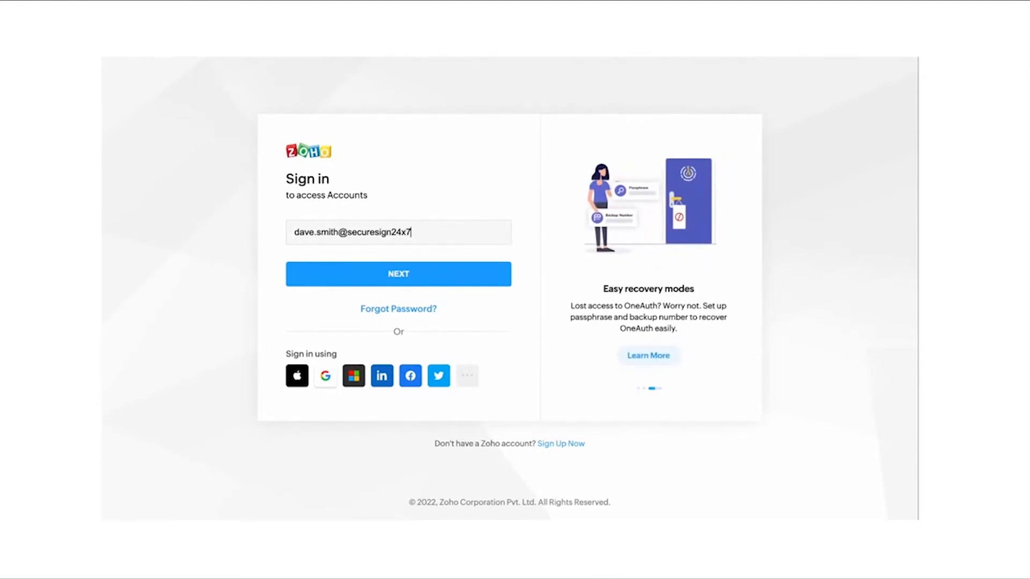
pyautogui.press('Return')
pyautogui.write('•')
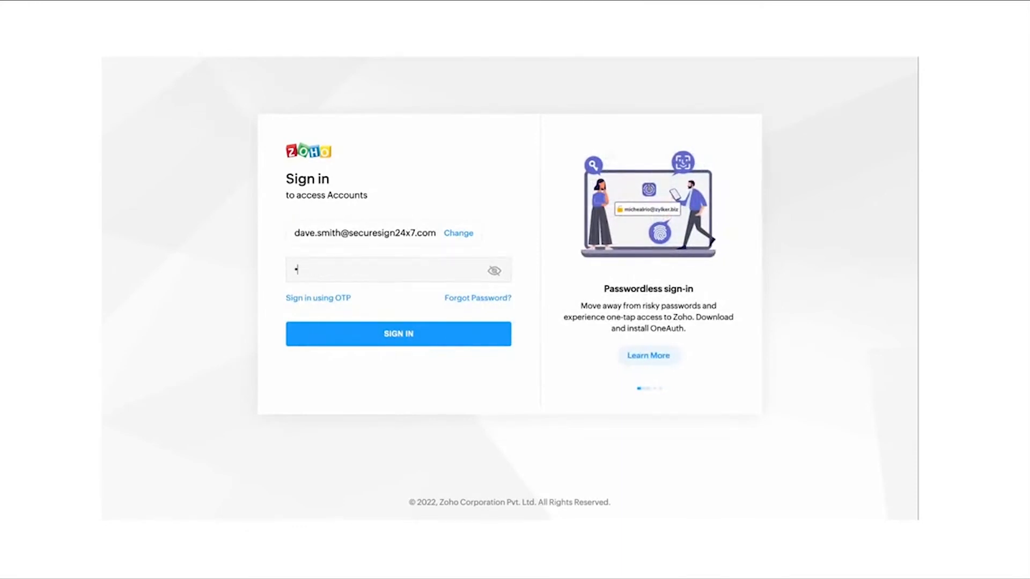
pyautogui.write('•••')
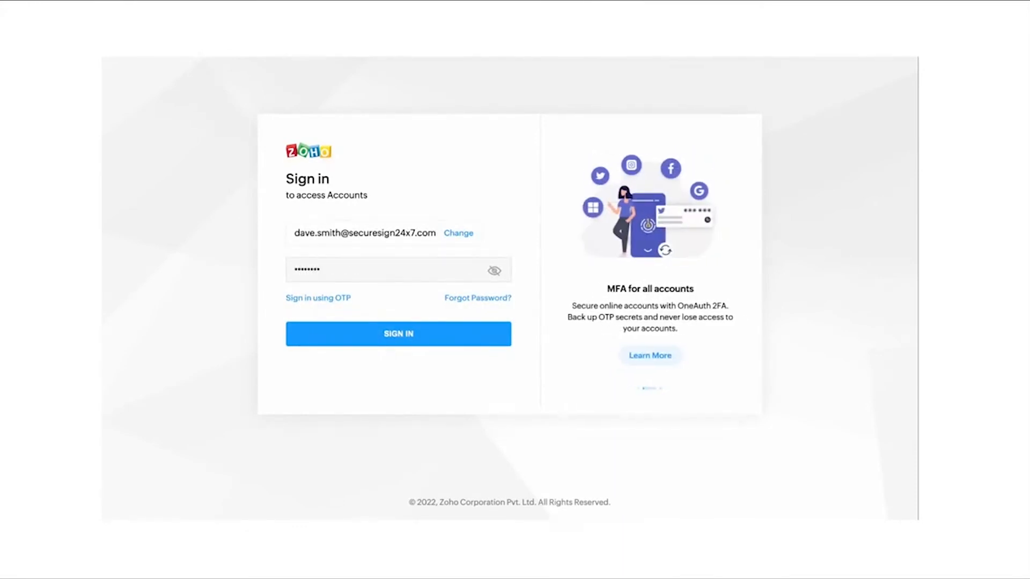
pyautogui.click(430, 338)
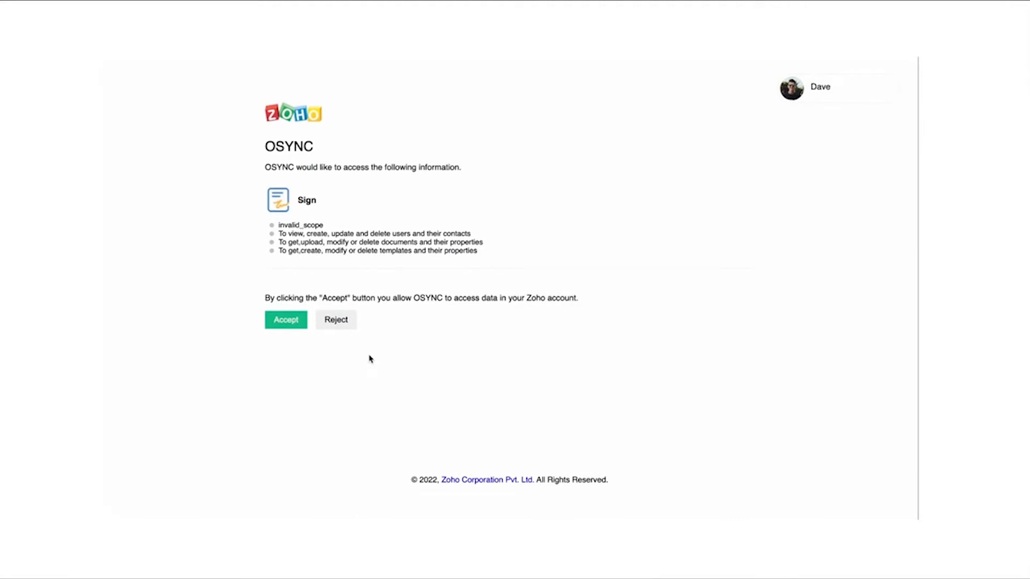
# Step: Accept OSYNC's access to the Zoho Sign data and complete the installation of the integration
pyautogui.click(297, 330)
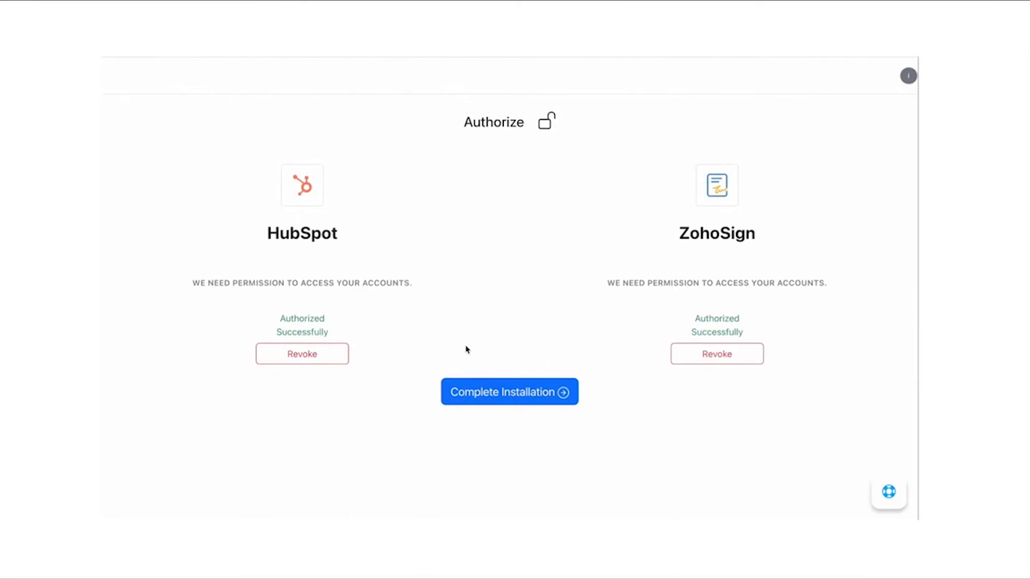
pyautogui.click(509, 392)
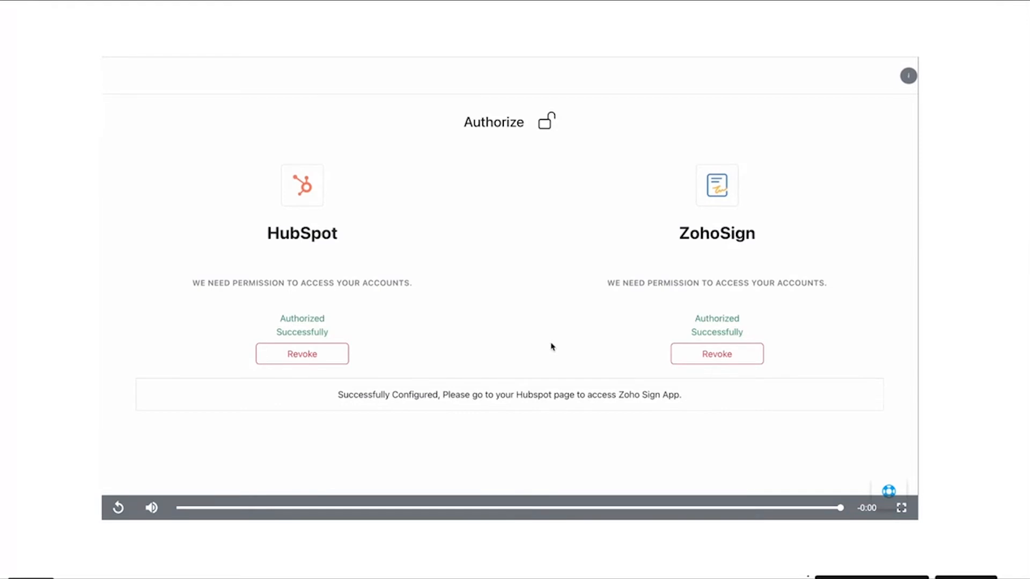
pyautogui.press('Right')
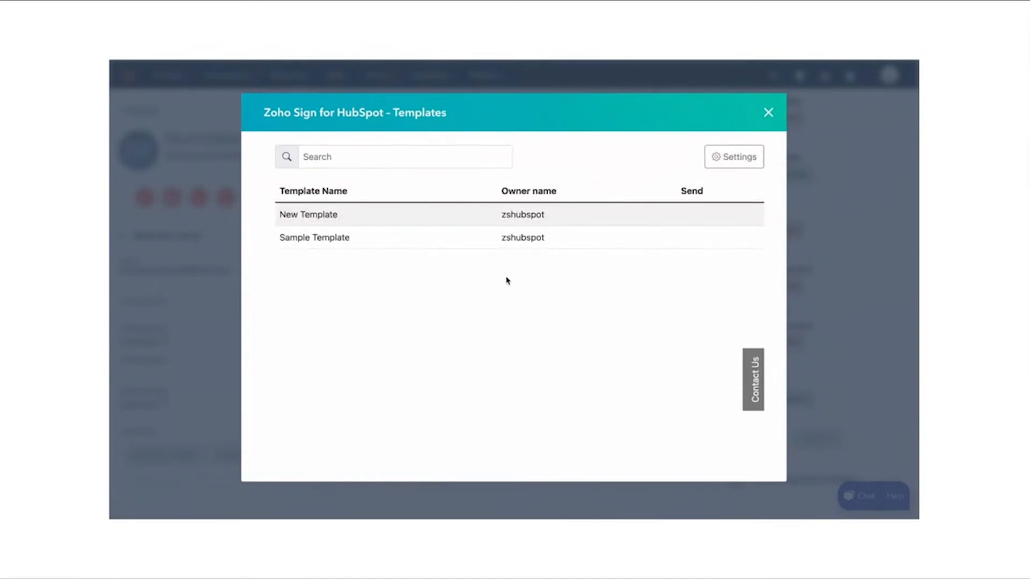
# Step: Send Sample Template to the HubSpot contact with the subject "Please sign this NDA" and close the templates window
pyautogui.moveTo(689, 240)
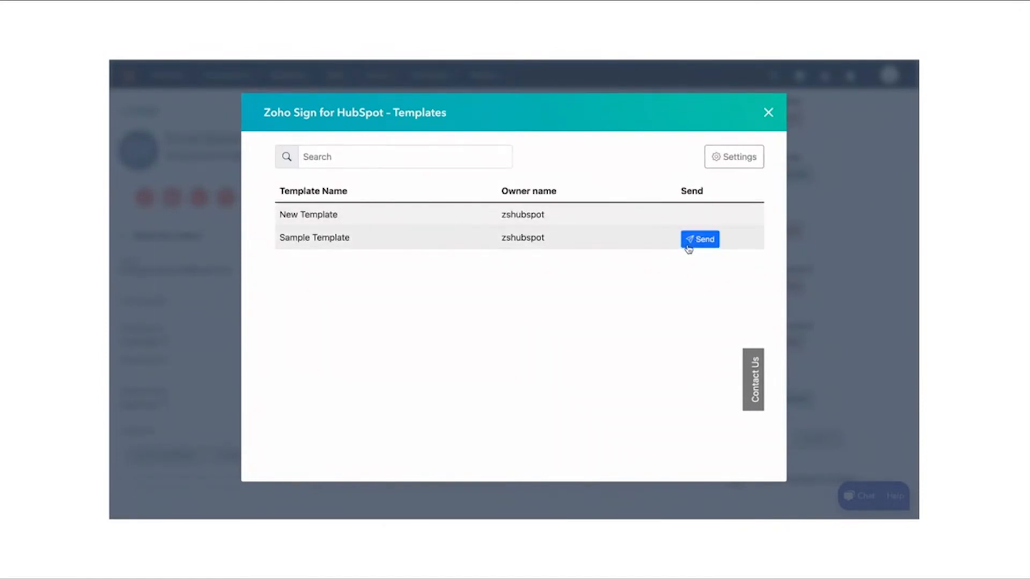
pyautogui.click(703, 240)
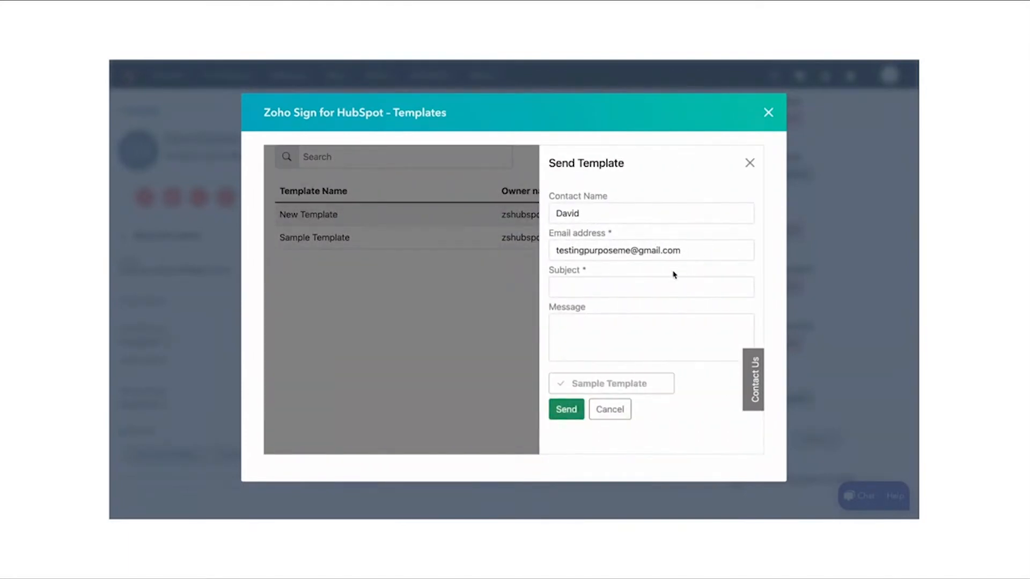
pyautogui.click(659, 282)
pyautogui.write('Pl')
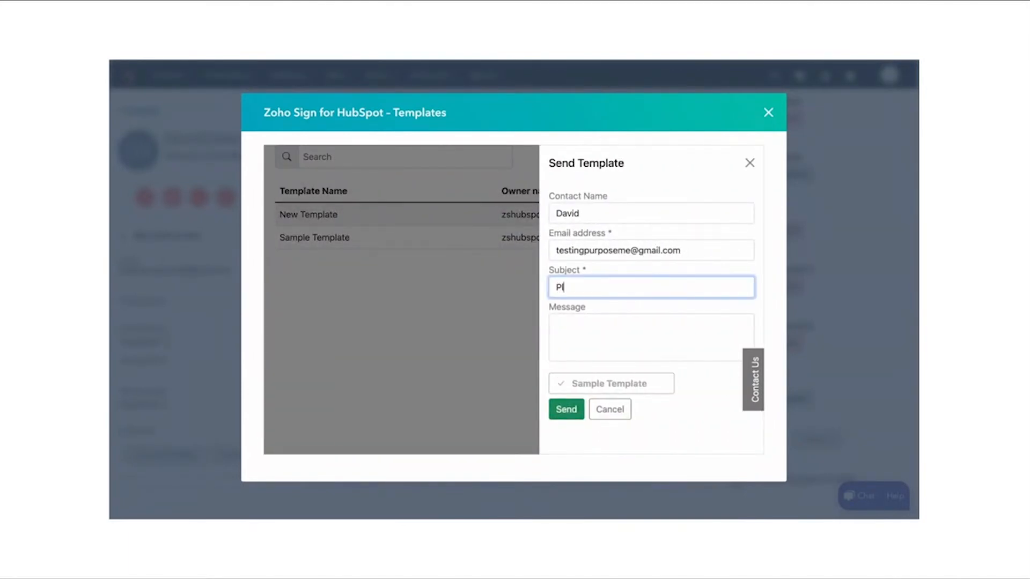
pyautogui.write('ease sign this NDA')
pyautogui.click(687, 369)
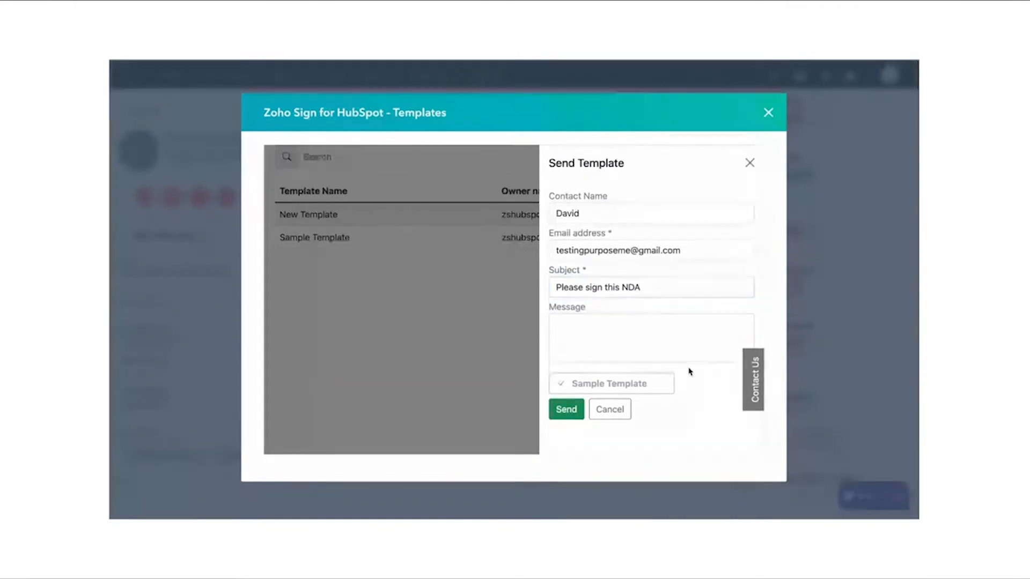
pyautogui.click(567, 411)
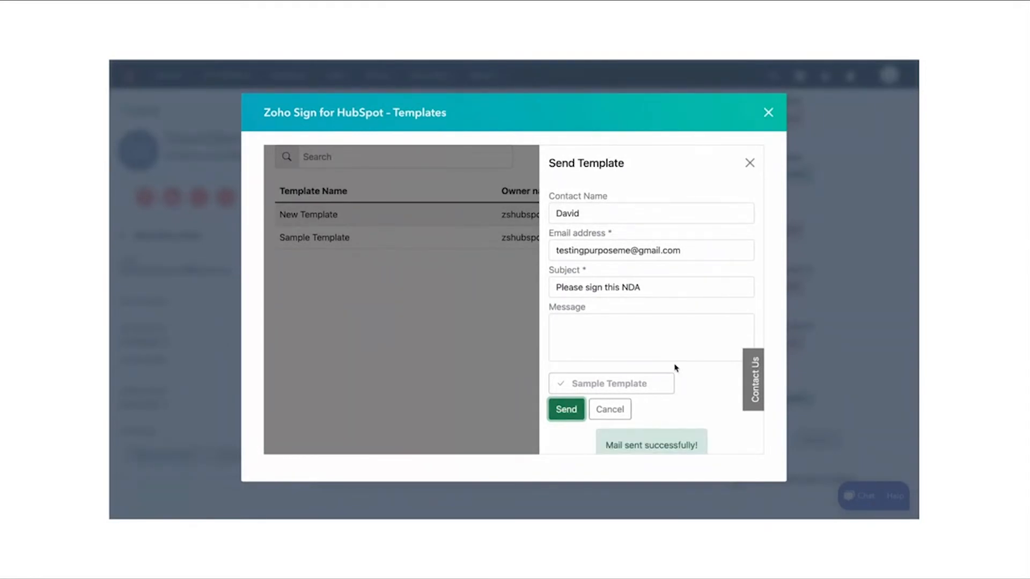
pyautogui.scroll(-1, 676, 368)
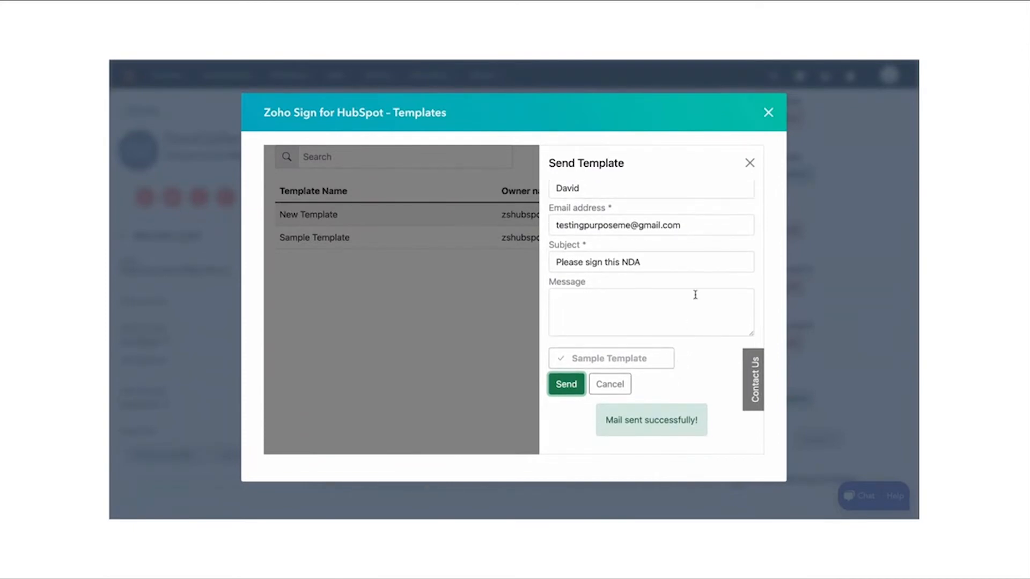
pyautogui.click(768, 112)
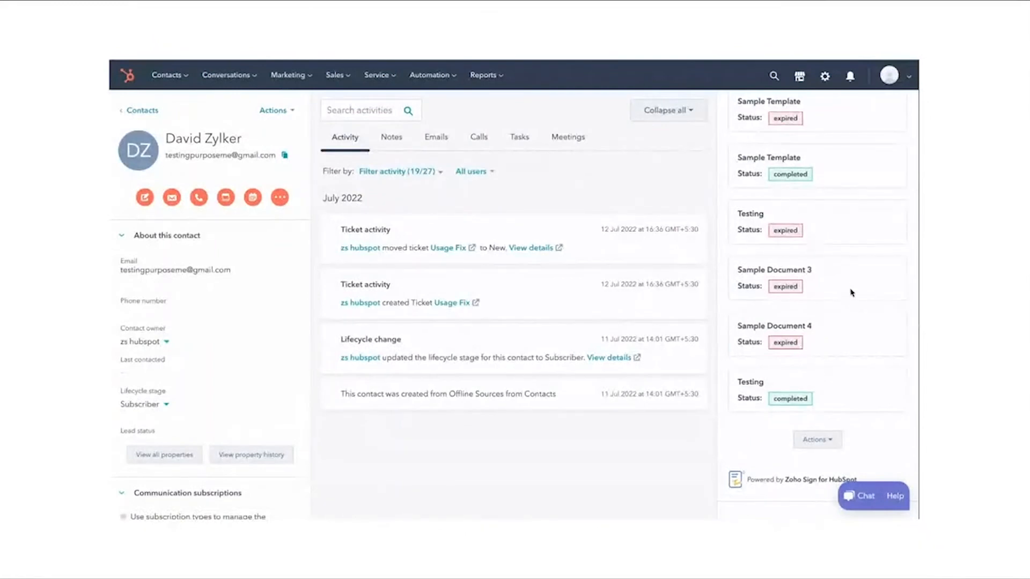
# Step: Start a Zoho Sign document request from the contact record and continue to Zoho Sign's Send for signatures page
pyautogui.scroll(-1, 872, 399)
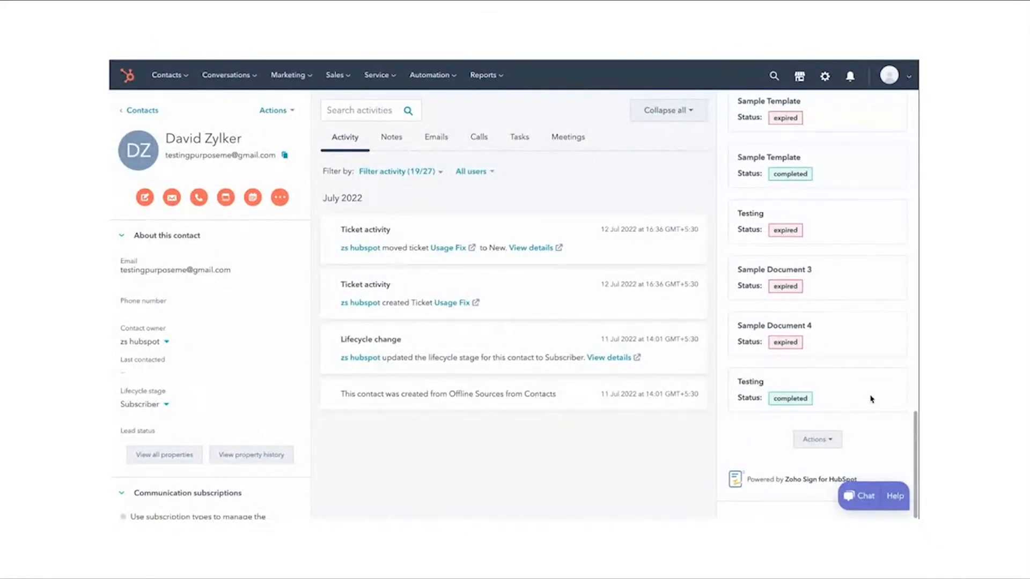
pyautogui.click(834, 443)
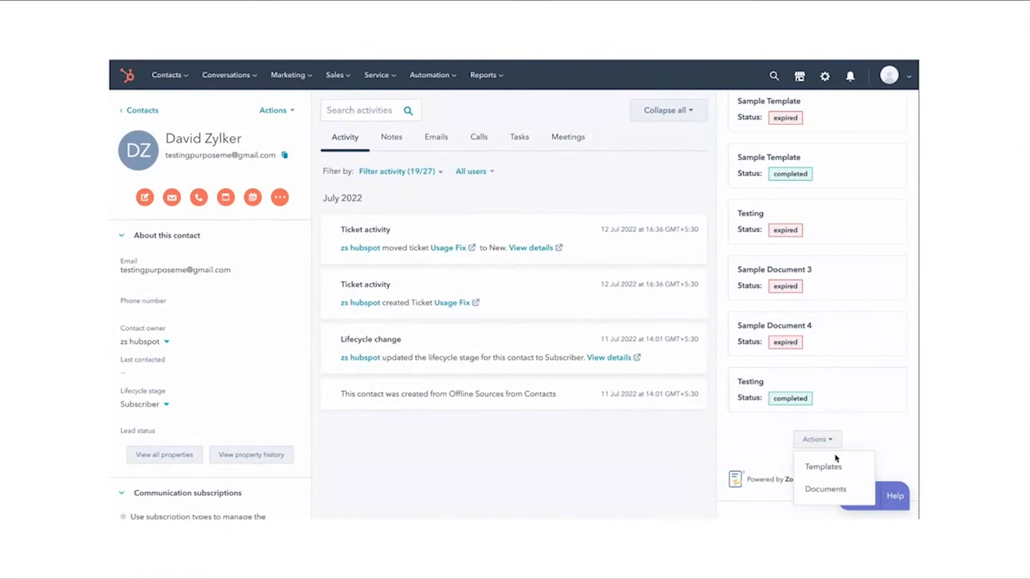
pyautogui.click(836, 492)
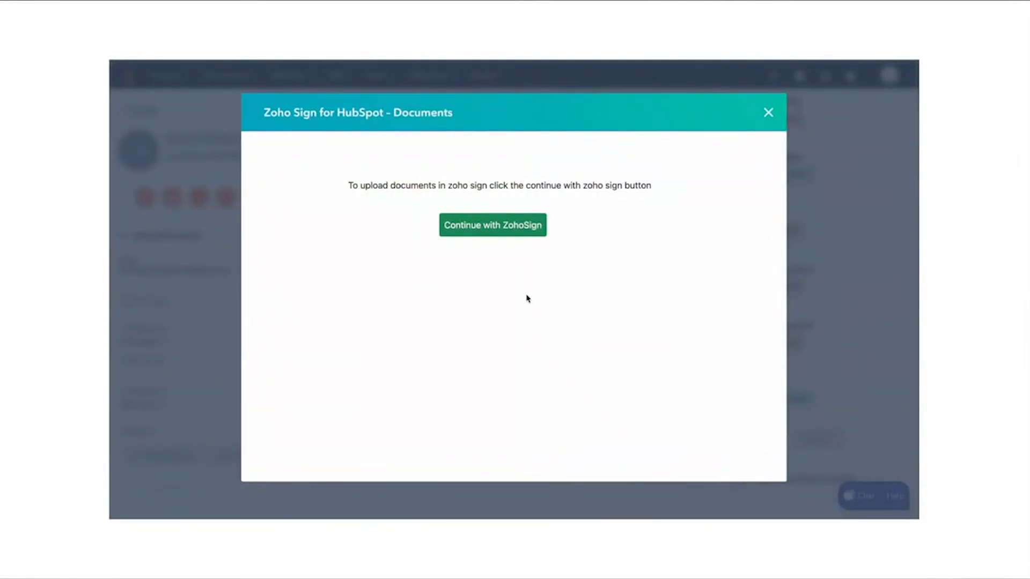
pyautogui.click(497, 234)
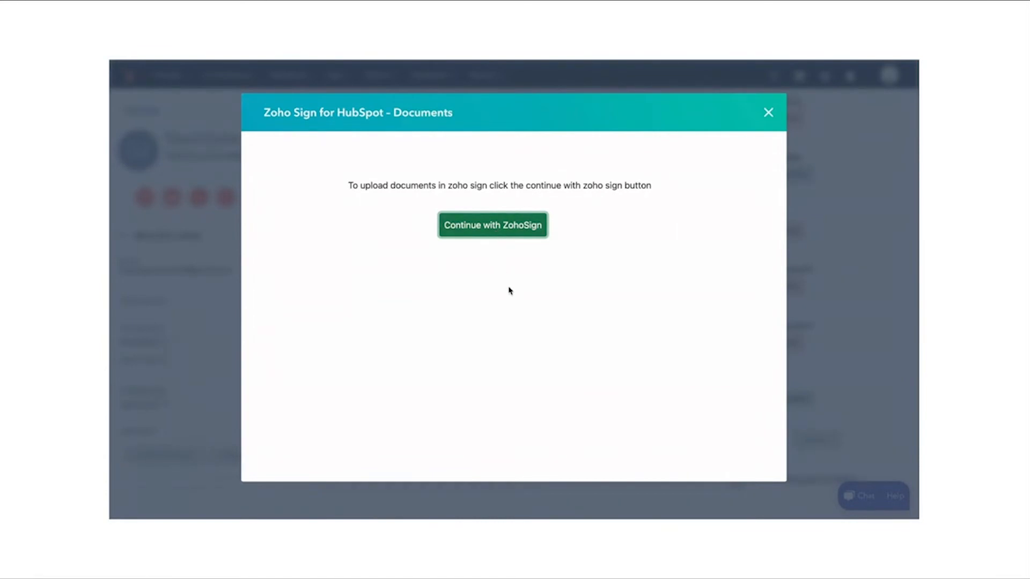
pyautogui.click(494, 226)
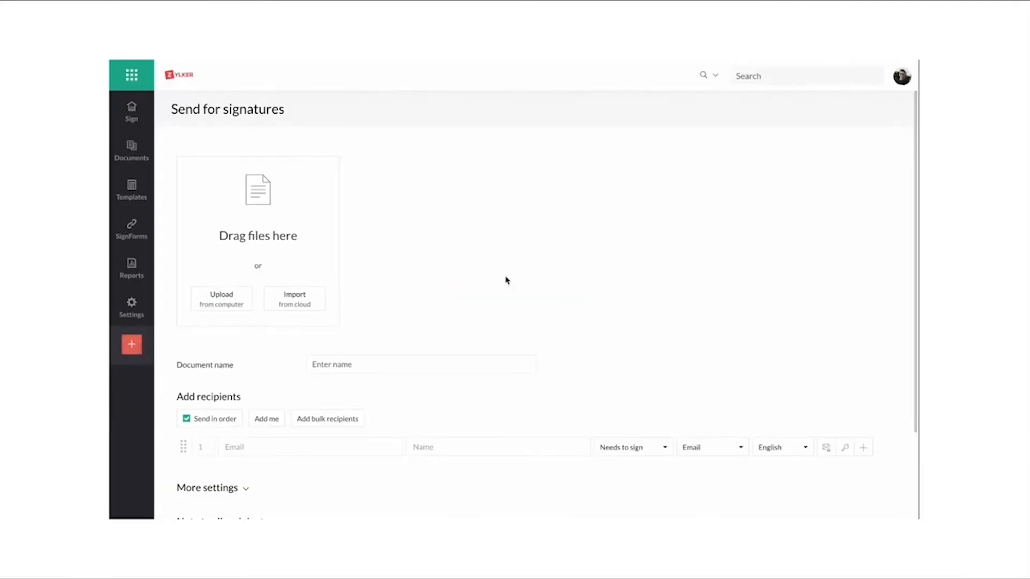
# Step: Upload Sample Non-Disclosure Agreement.pdf from the computer's Downloads folder as the document for signature
pyautogui.scroll(-1, 505, 280)
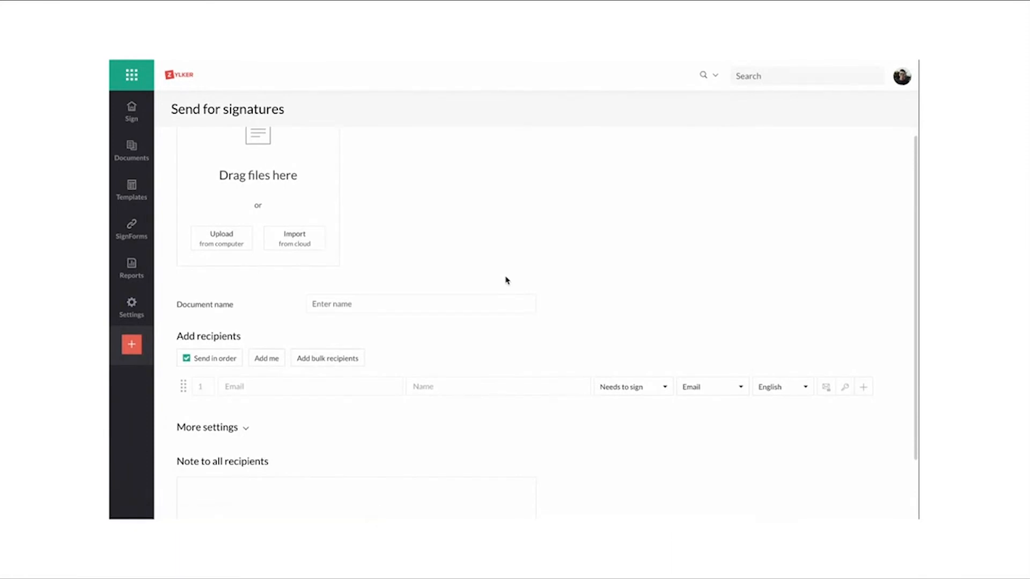
pyautogui.click(242, 250)
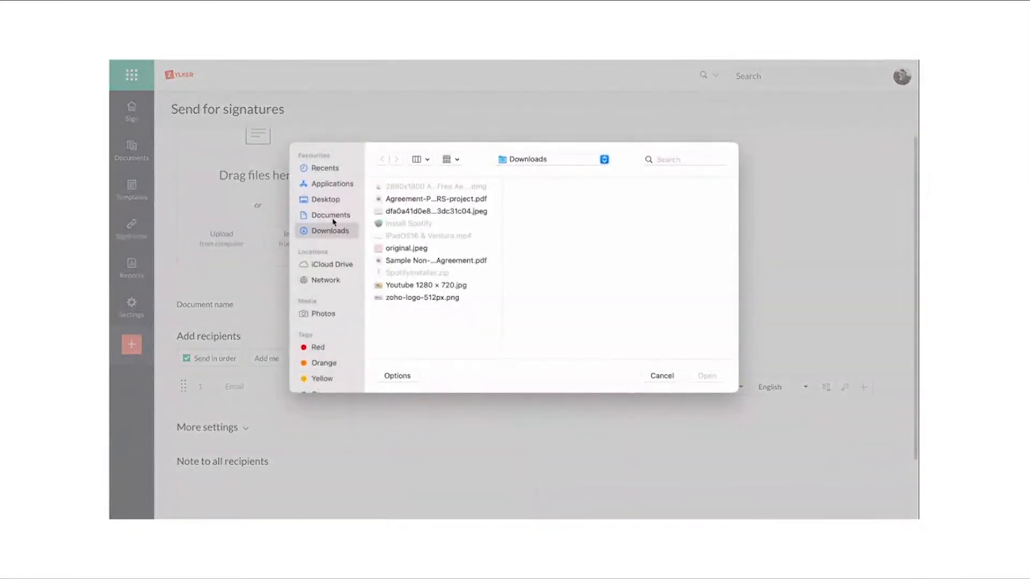
pyautogui.click(415, 262)
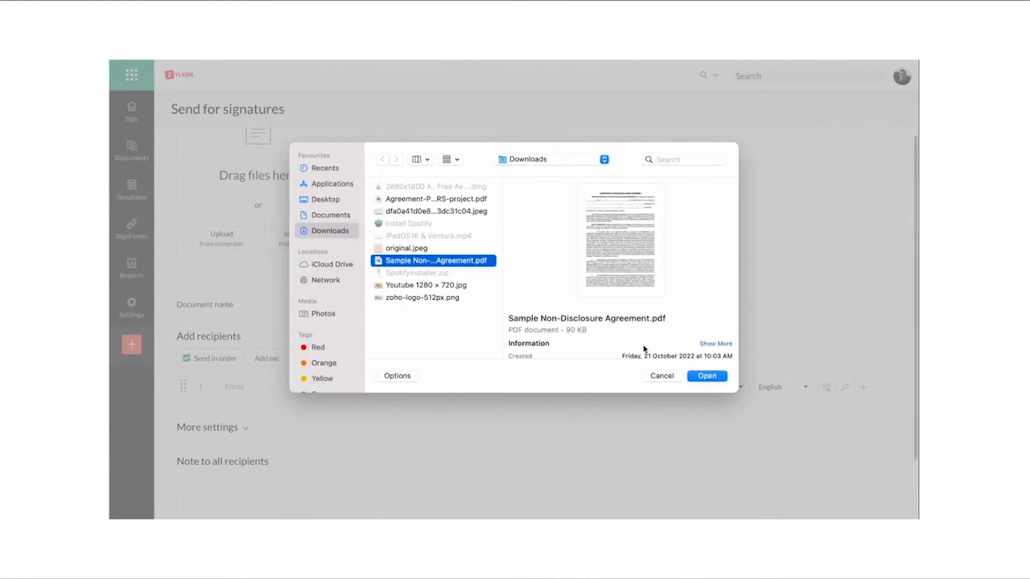
pyautogui.click(718, 379)
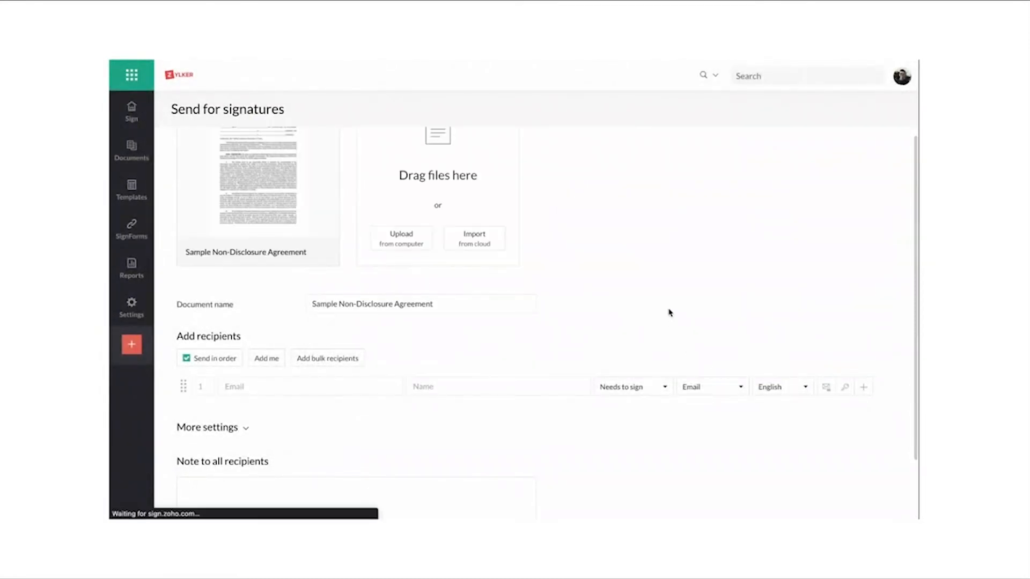
# Step: Add the contact as the first recipient by choosing the suggested entry with the Zylker company e-mail address
pyautogui.scroll(-3, 669, 313)
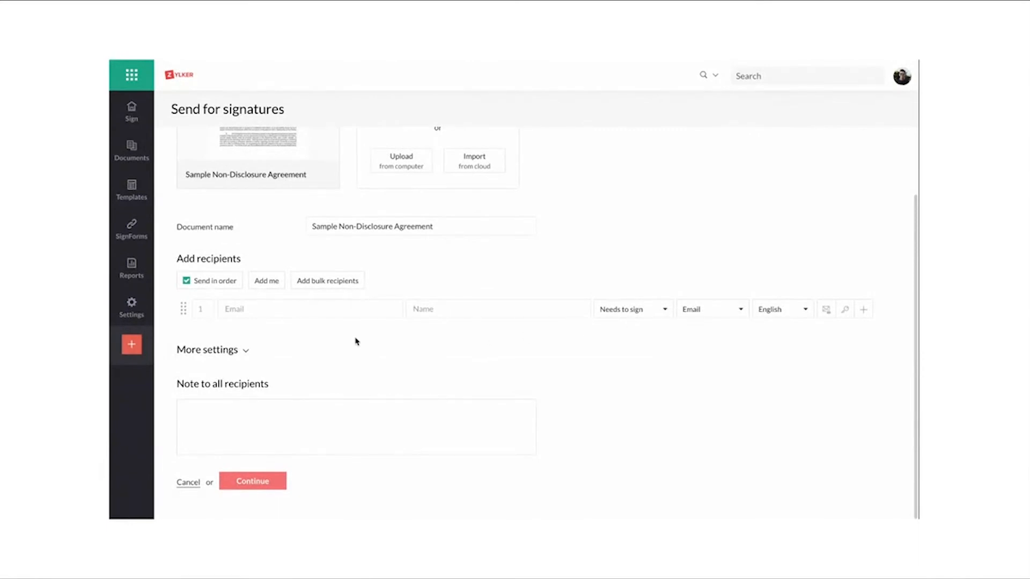
pyautogui.click(306, 311)
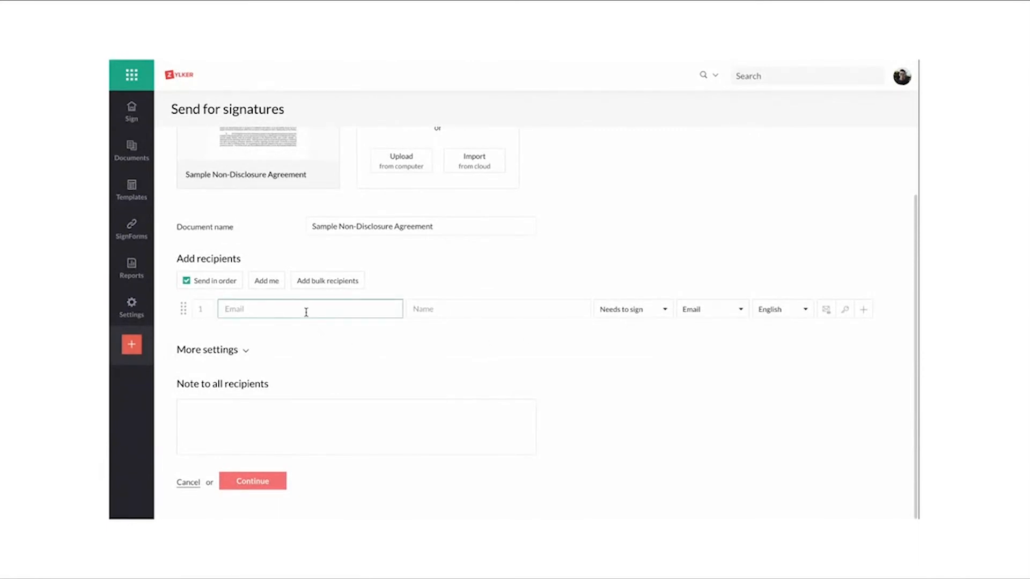
pyautogui.write('BARA')
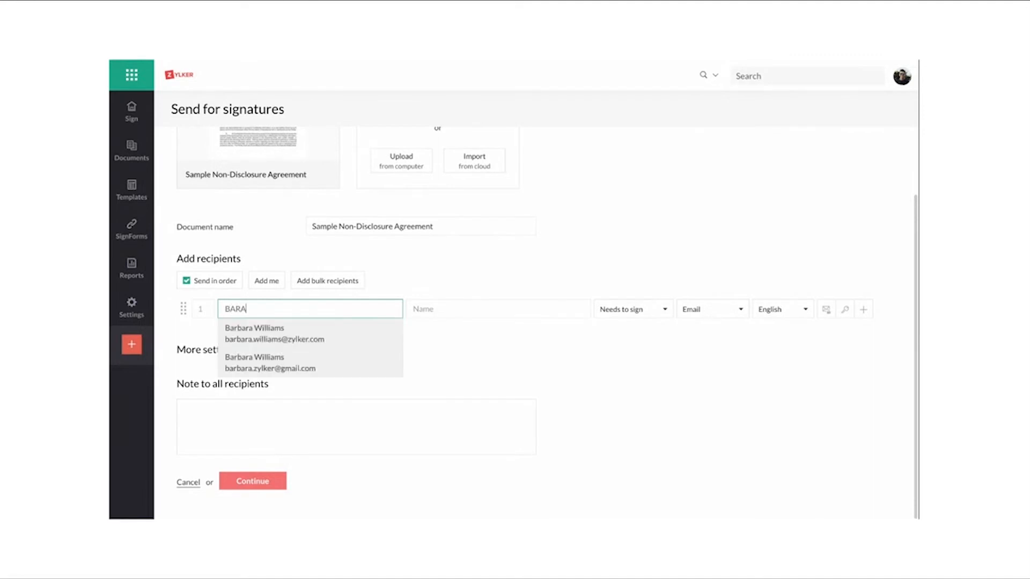
pyautogui.press('BackSpace')
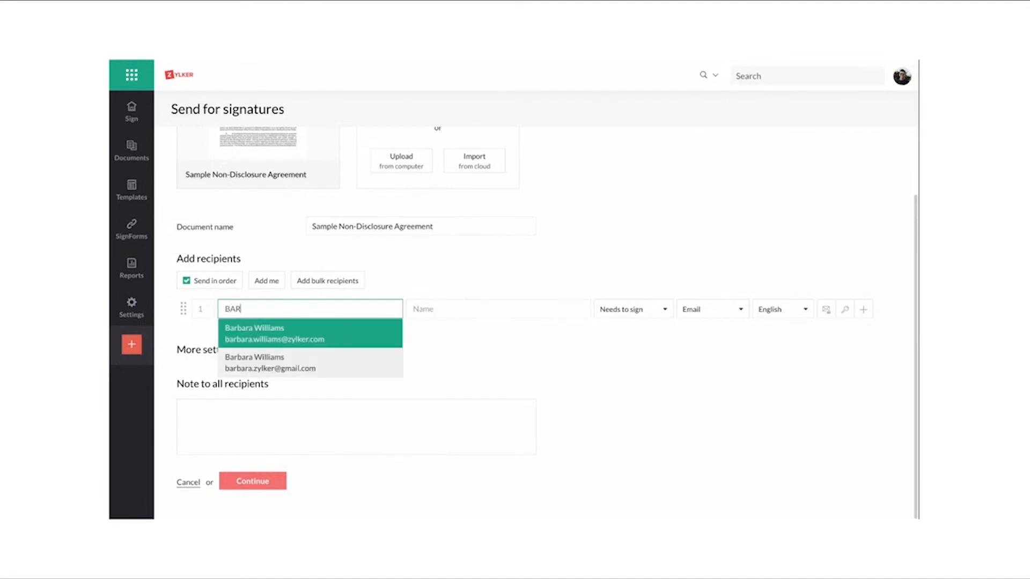
pyautogui.click(324, 335)
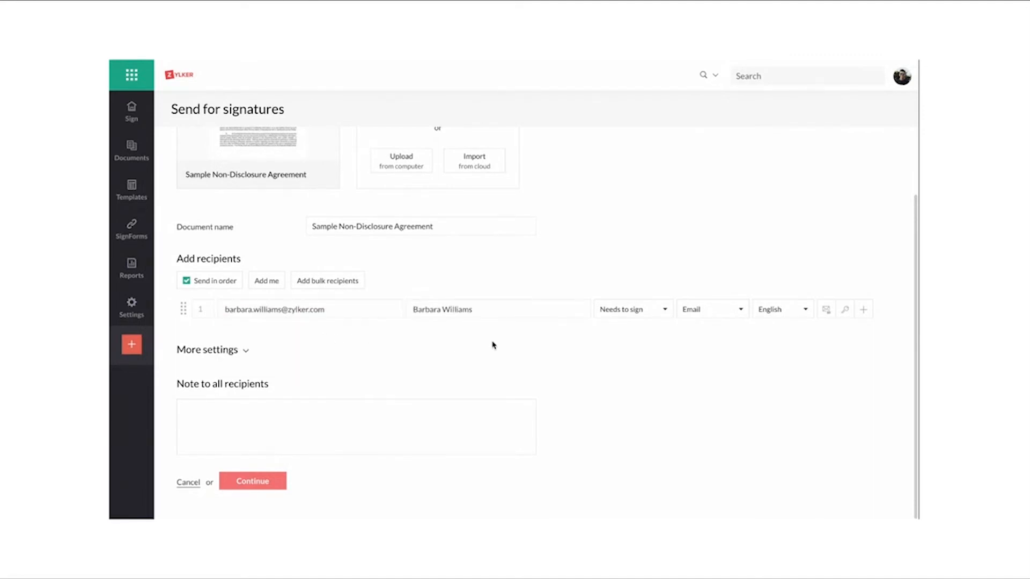
# Step: Set the recipient to Needs to sign, with link delivery by Email and English as the language
pyautogui.click(645, 316)
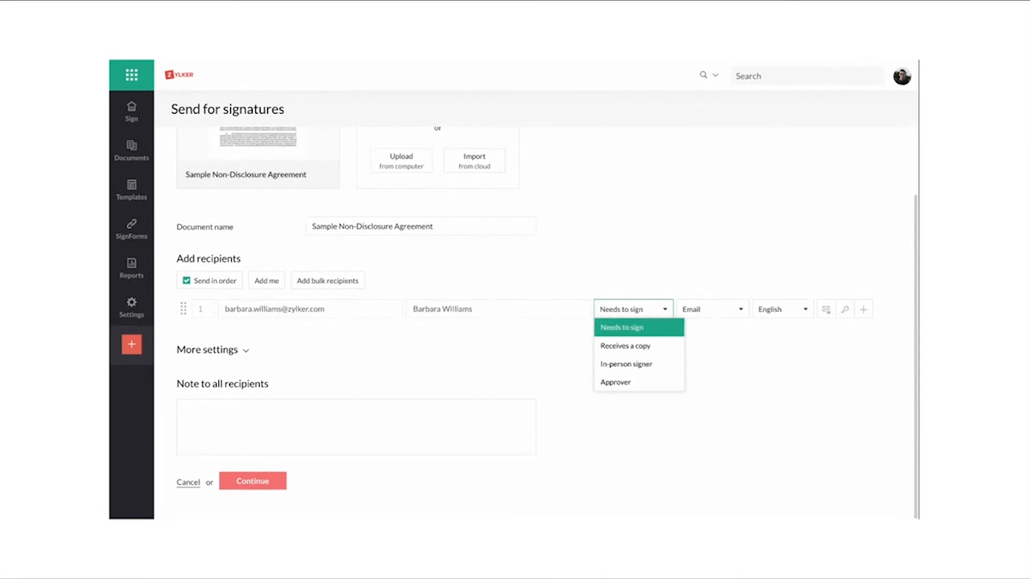
pyautogui.click(650, 328)
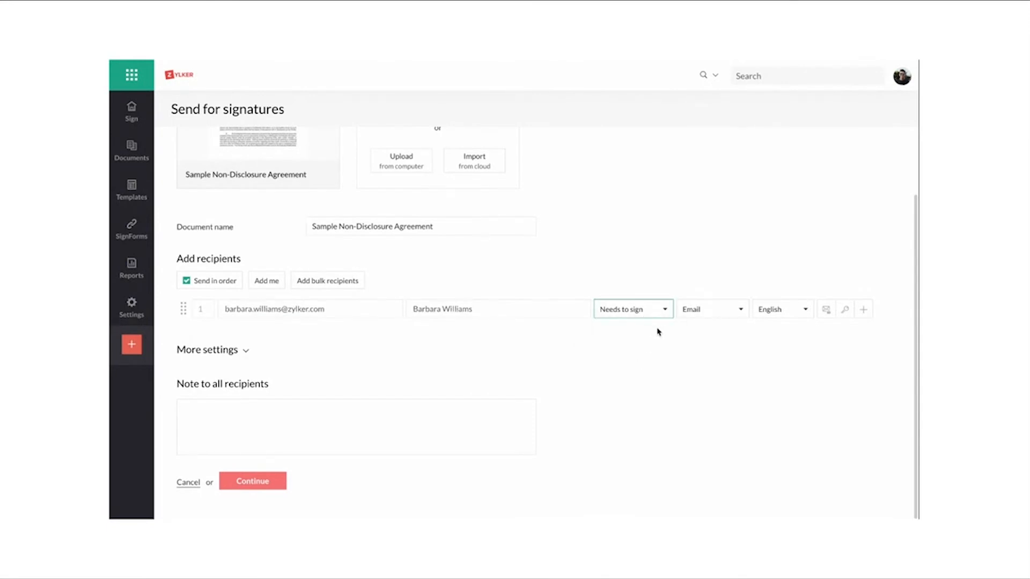
pyautogui.click(720, 317)
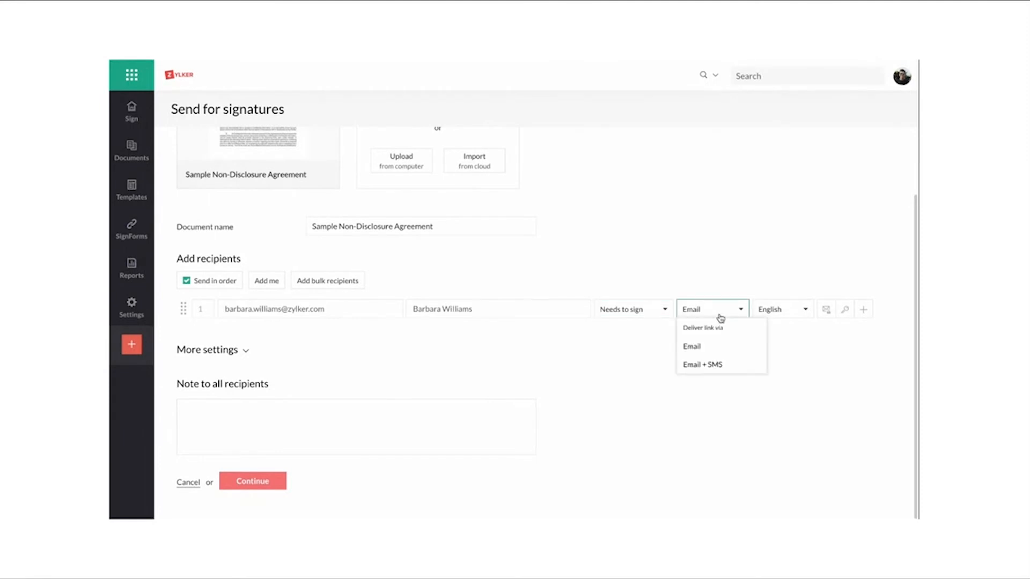
pyautogui.click(720, 346)
pyautogui.click(780, 315)
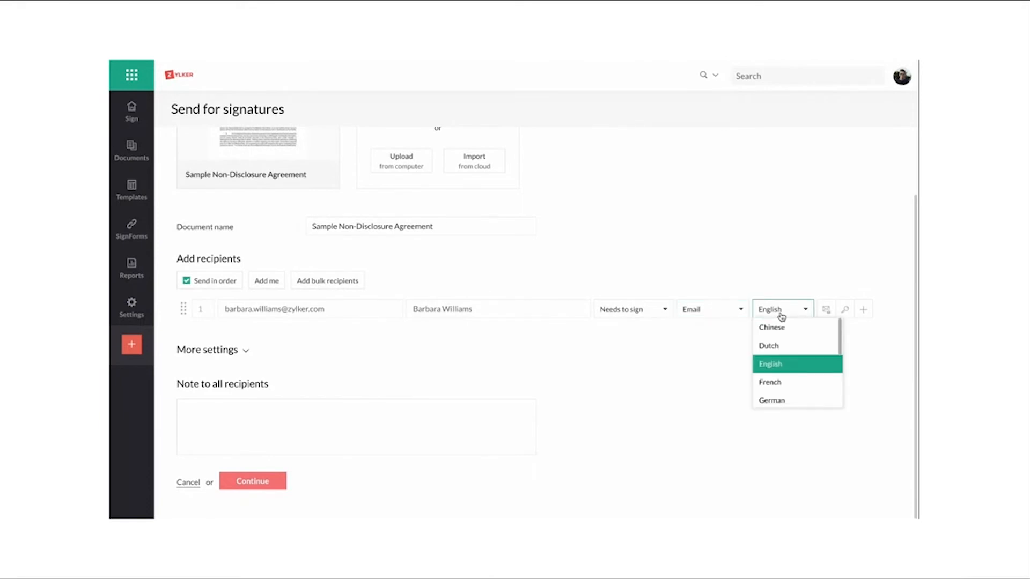
pyautogui.click(781, 317)
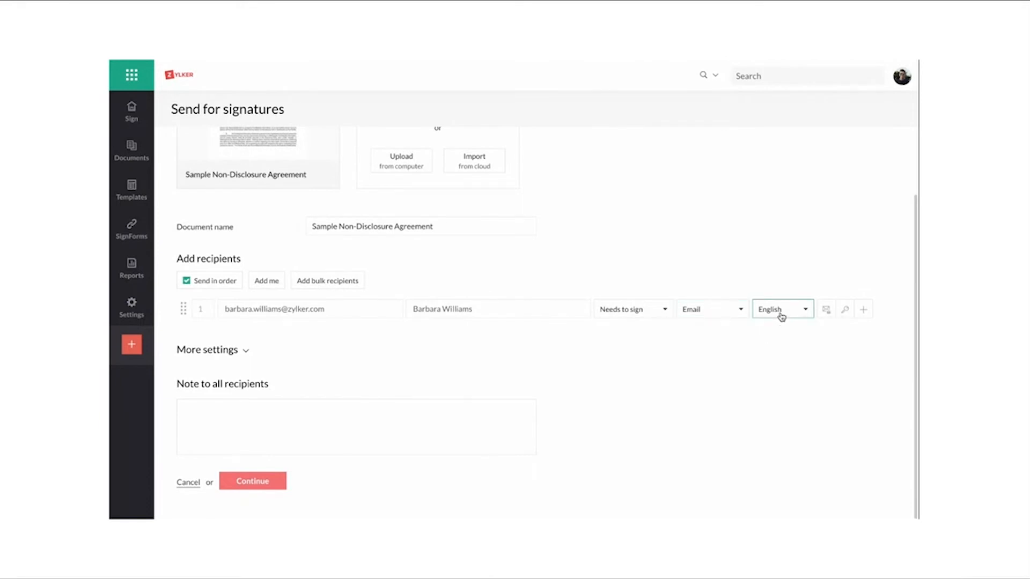
# Step: Save a private note for the recipient reading "Pls sign this NDA."
pyautogui.click(826, 313)
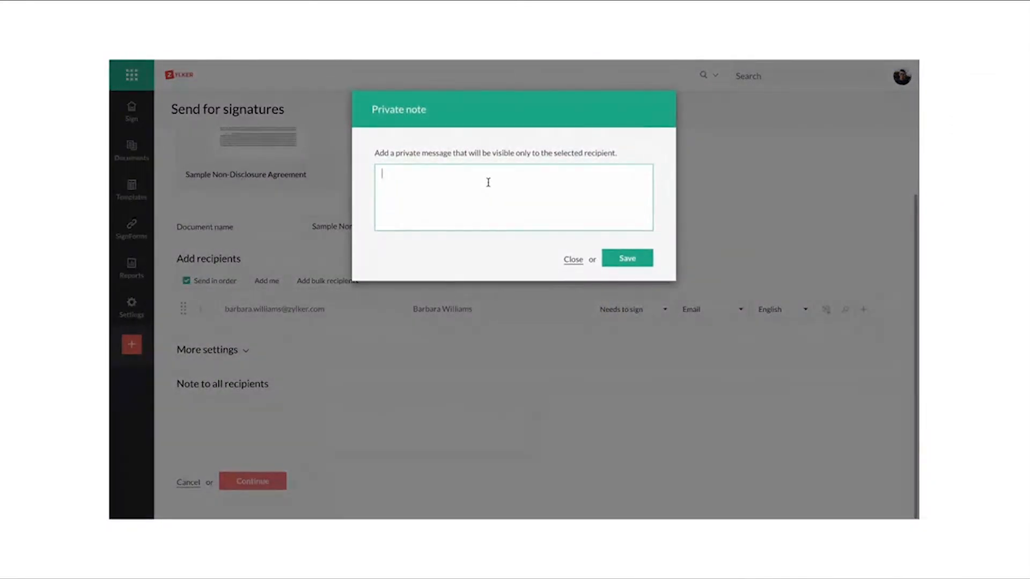
pyautogui.write('Pls sign this NDA.')
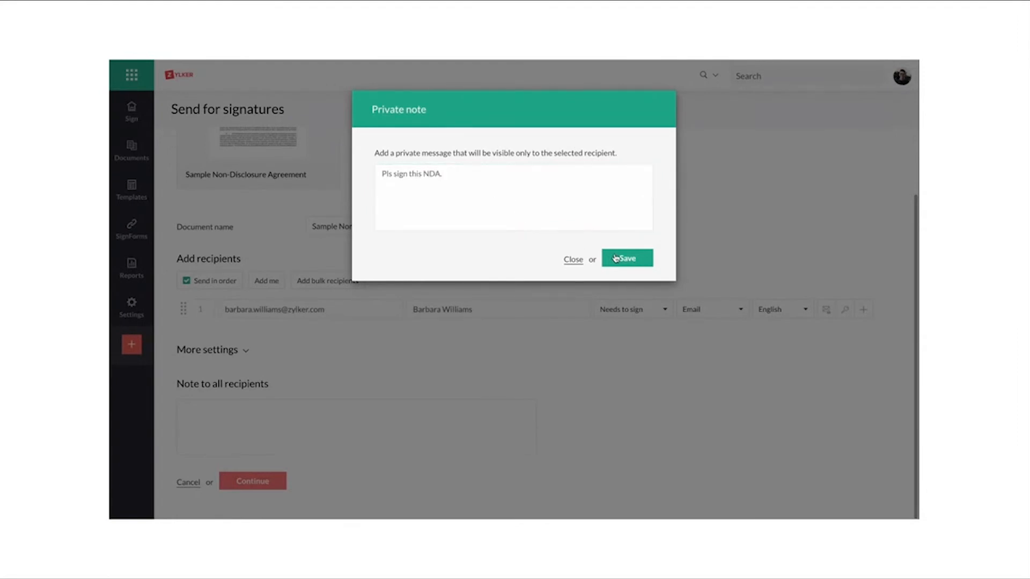
pyautogui.click(615, 258)
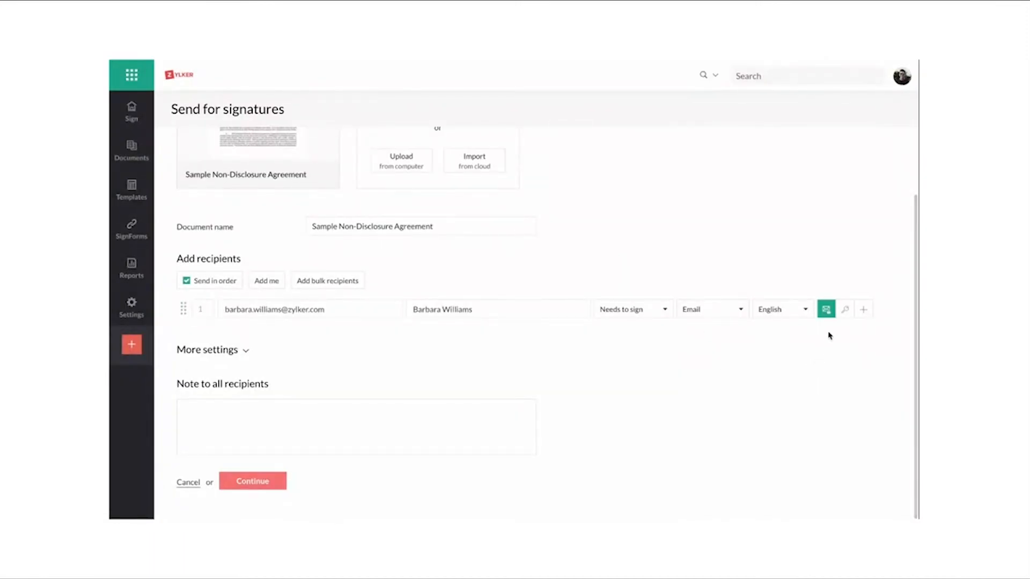
# Step: Set the recipient's authentication type to Email OTP
pyautogui.click(845, 311)
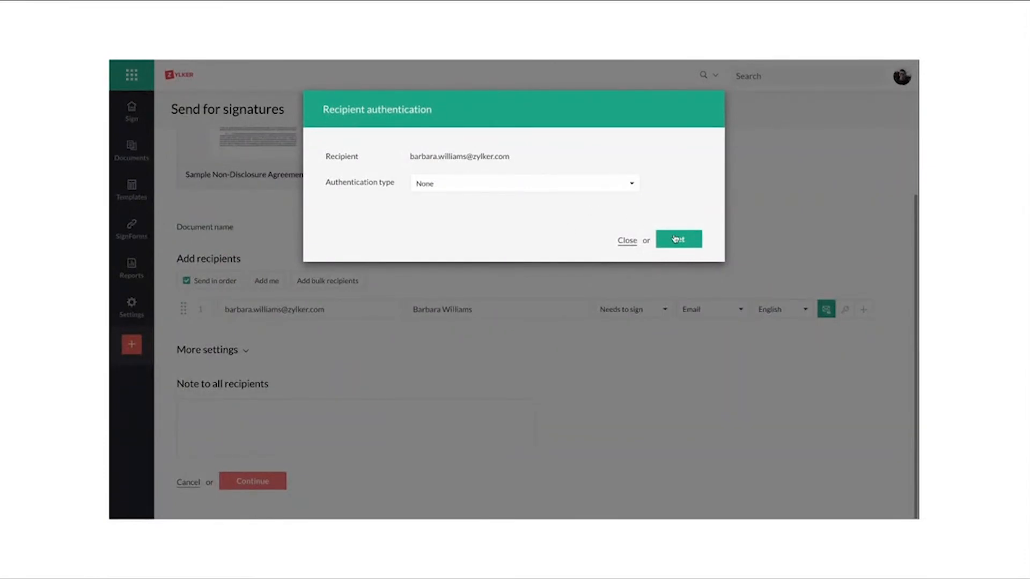
pyautogui.click(620, 188)
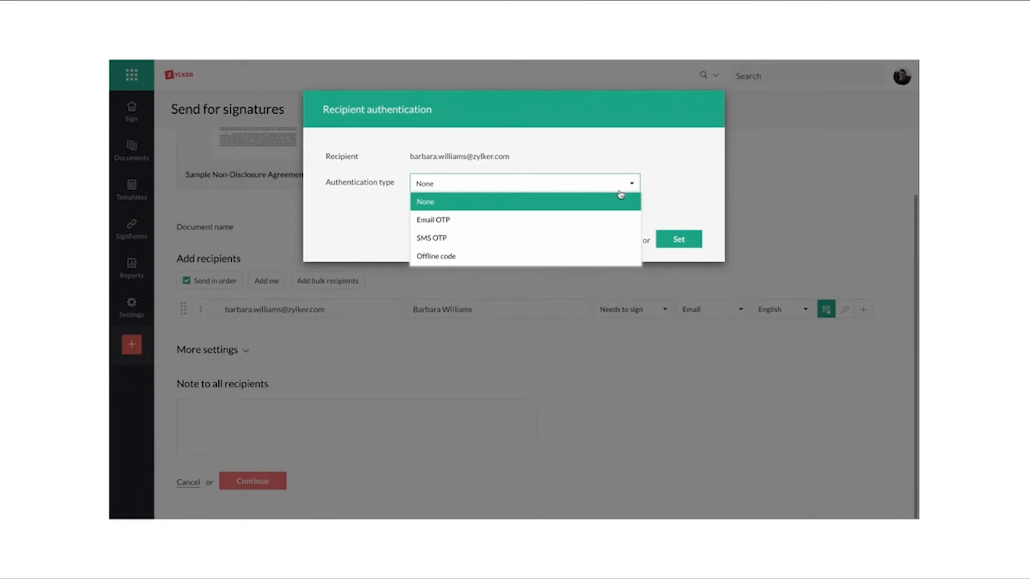
pyautogui.click(604, 220)
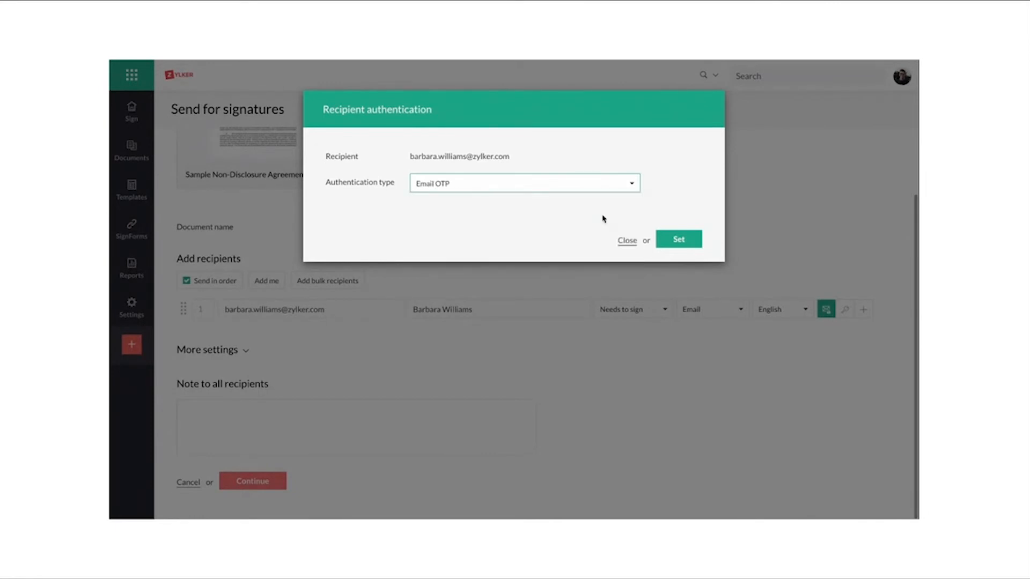
pyautogui.click(691, 243)
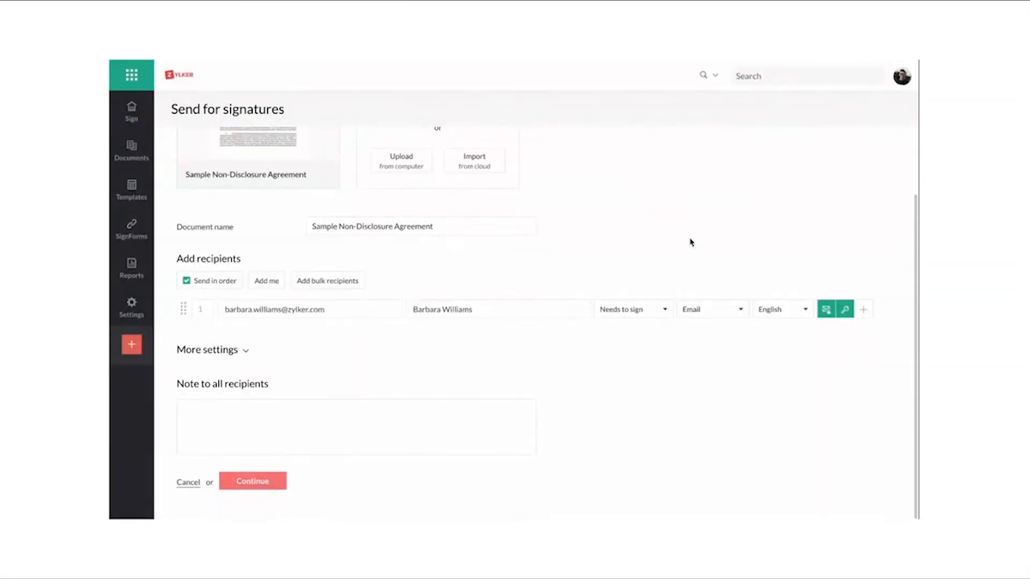
# Step: Expand the additional document settings, review the completion and reminder options, and continue to the field placement editor
pyautogui.click(244, 355)
pyautogui.scroll(-3, 424, 393)
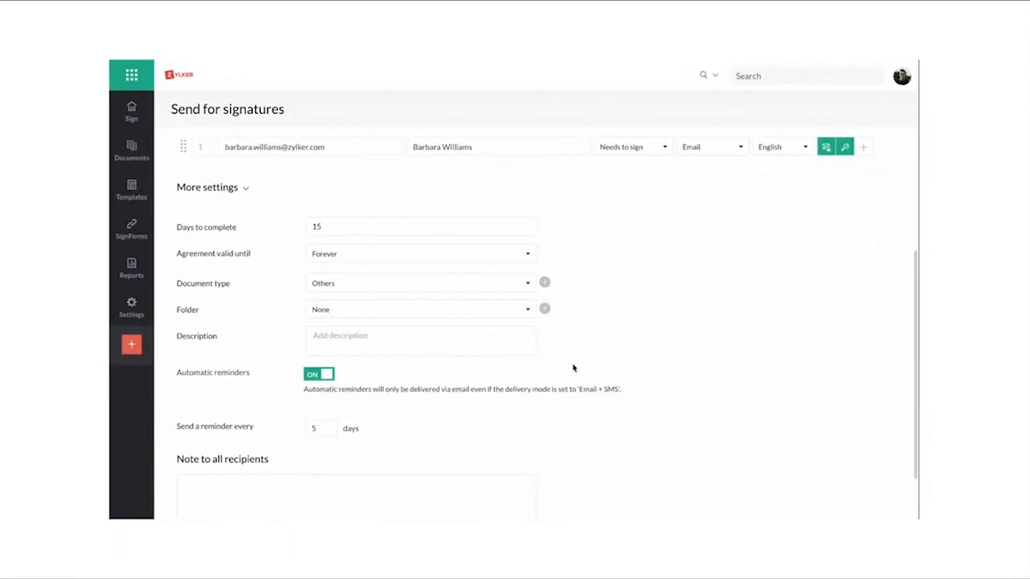
pyautogui.scroll(-1, 574, 368)
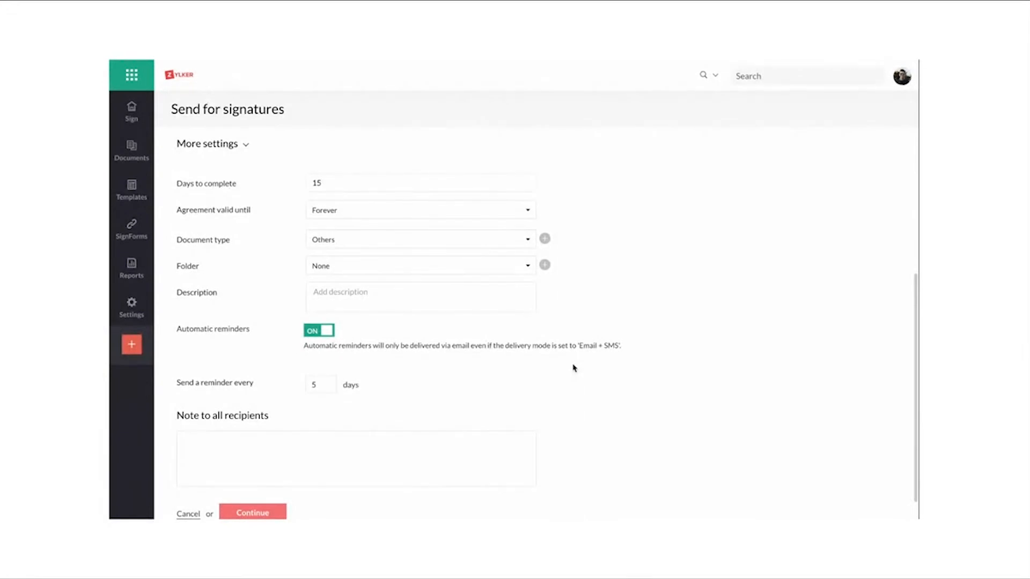
pyautogui.scroll(-1, 574, 368)
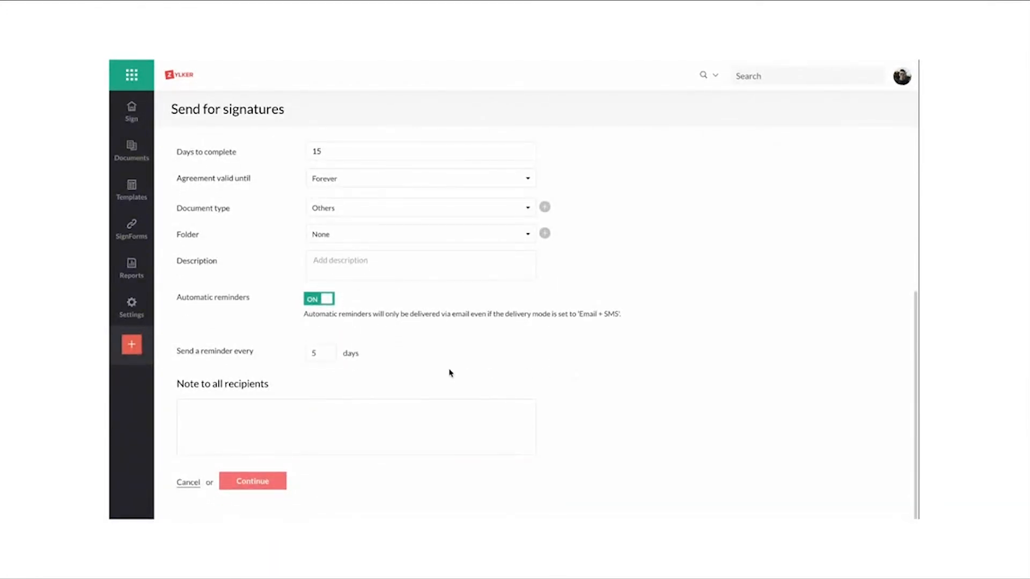
pyautogui.click(269, 482)
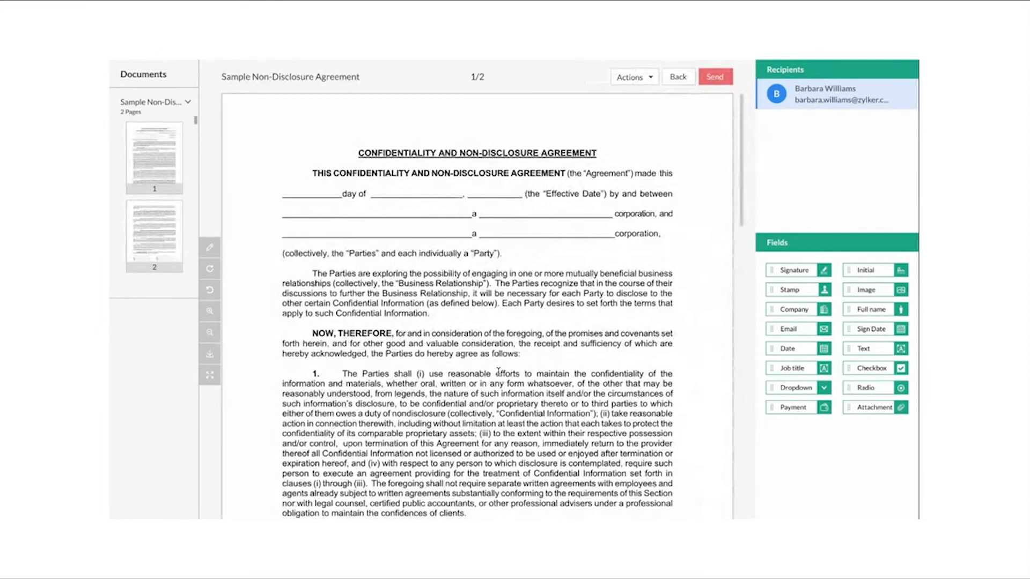
# Step: Place a Signature field on the first By line and a Full name field on the Name line below it on page 2
pyautogui.scroll(-4, 598, 366)
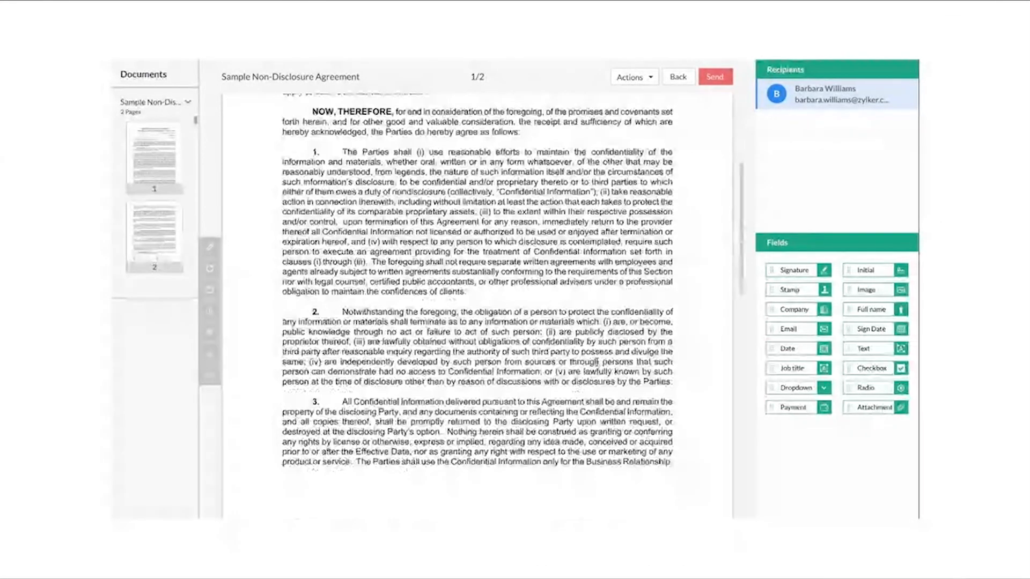
pyautogui.scroll(-15, 597, 363)
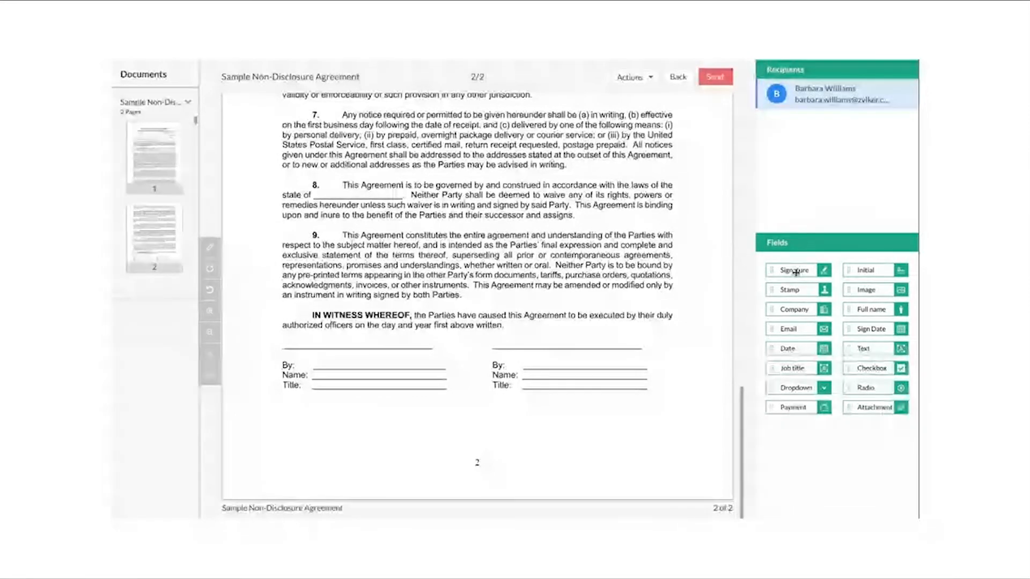
pyautogui.moveTo(796, 272); pyautogui.dragTo(360, 361)
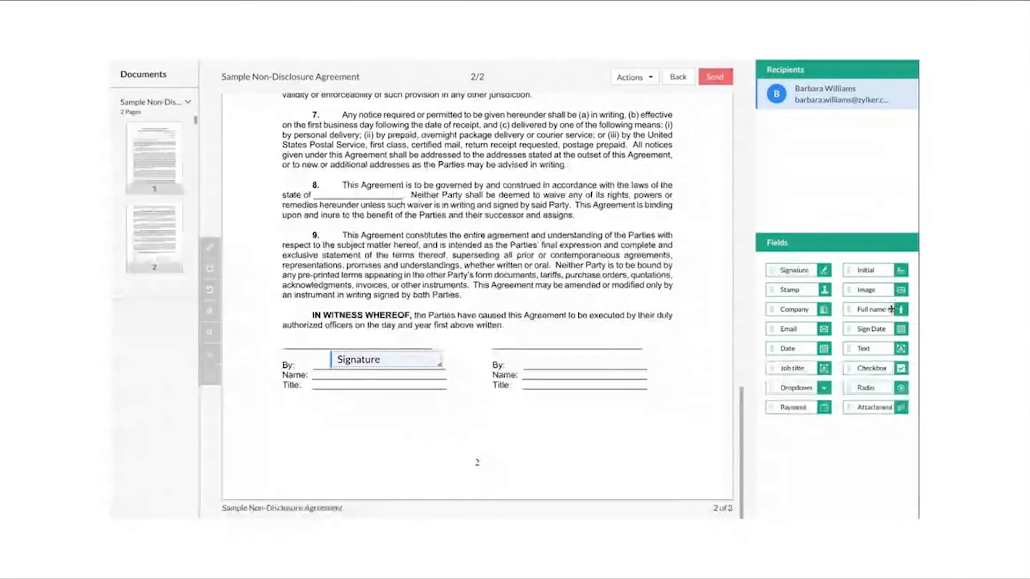
pyautogui.moveTo(892, 309); pyautogui.dragTo(384, 378)
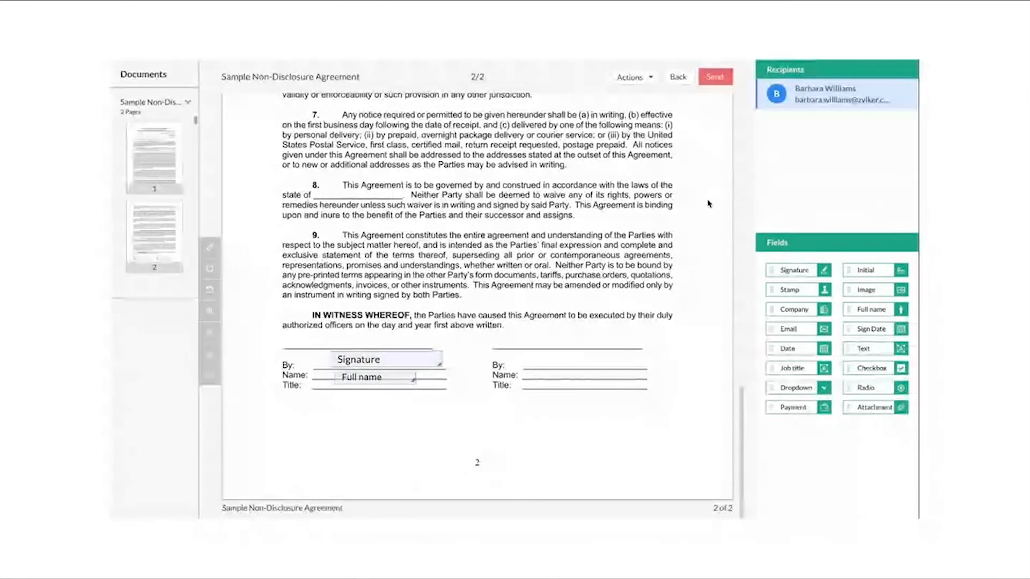
# Step: Send the agreement for signature, confirming the recipient's fields, and open its details from the In progress documents
pyautogui.click(713, 80)
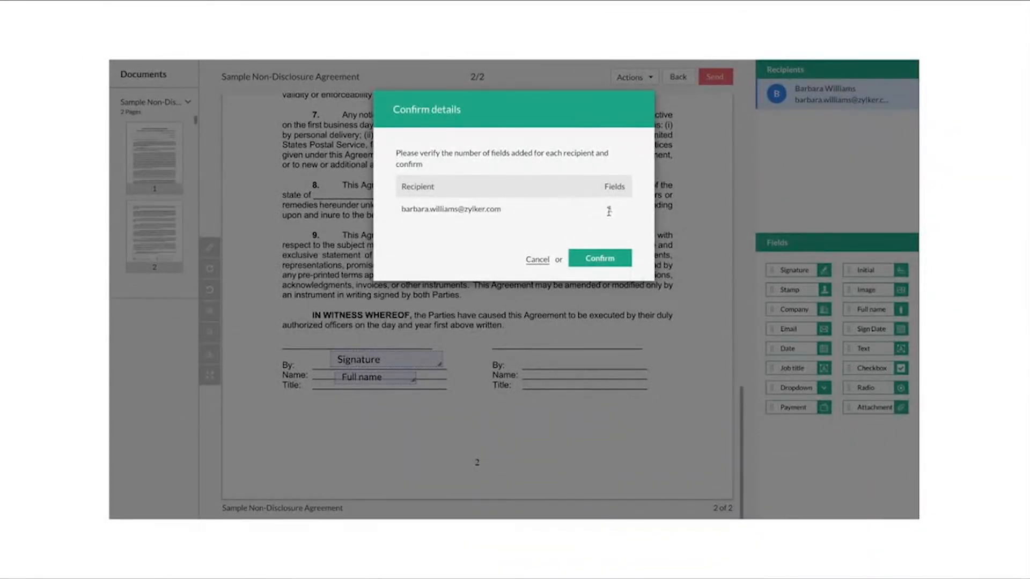
pyautogui.click(607, 261)
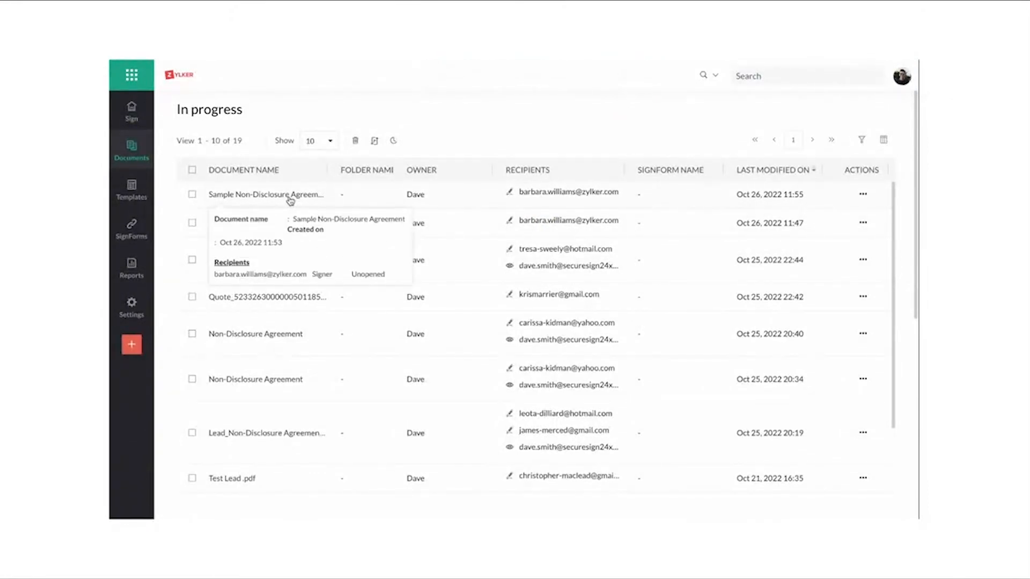
pyautogui.click(290, 199)
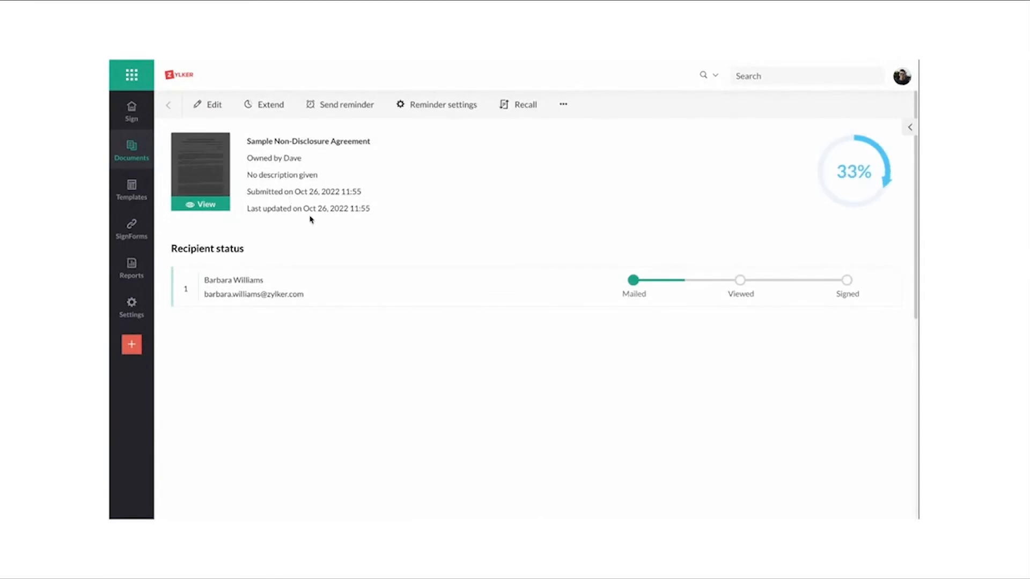